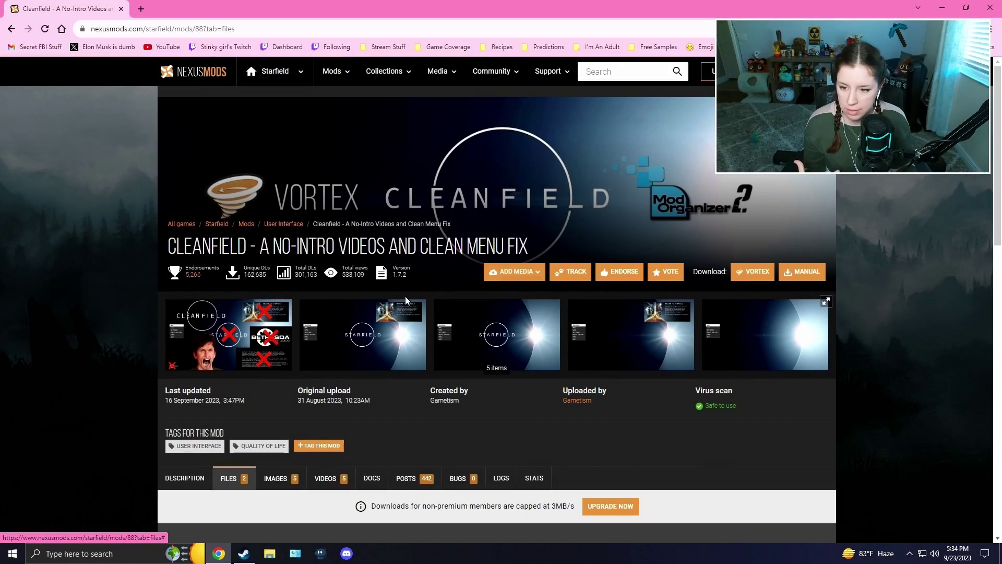
Scroll the Cleanfield Files tab down to the Main Files list
scroll(386, 323, down, 2)
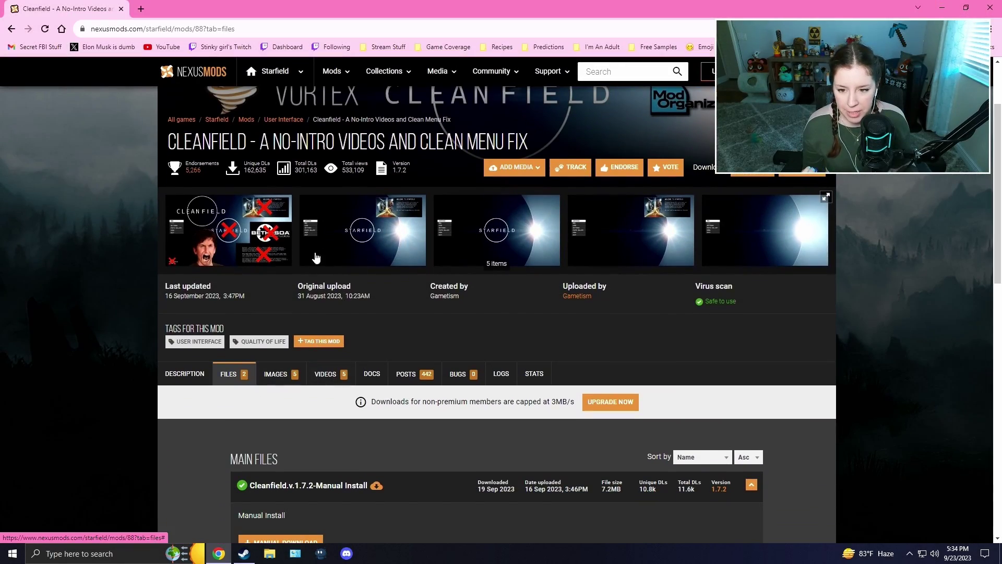
Step through all five Cleanfield screenshots in the gallery lightbox, then close it
click(393, 232)
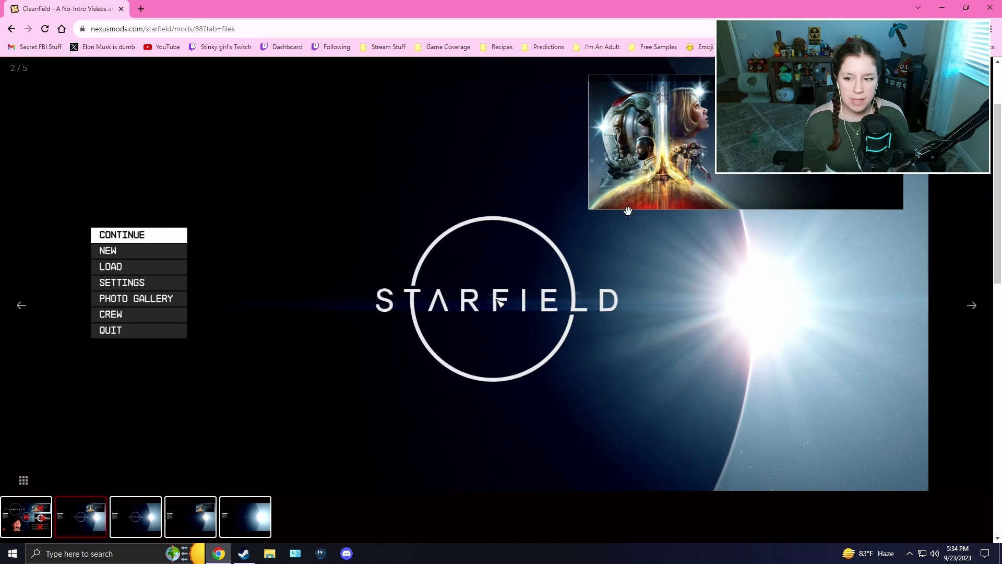
click(974, 306)
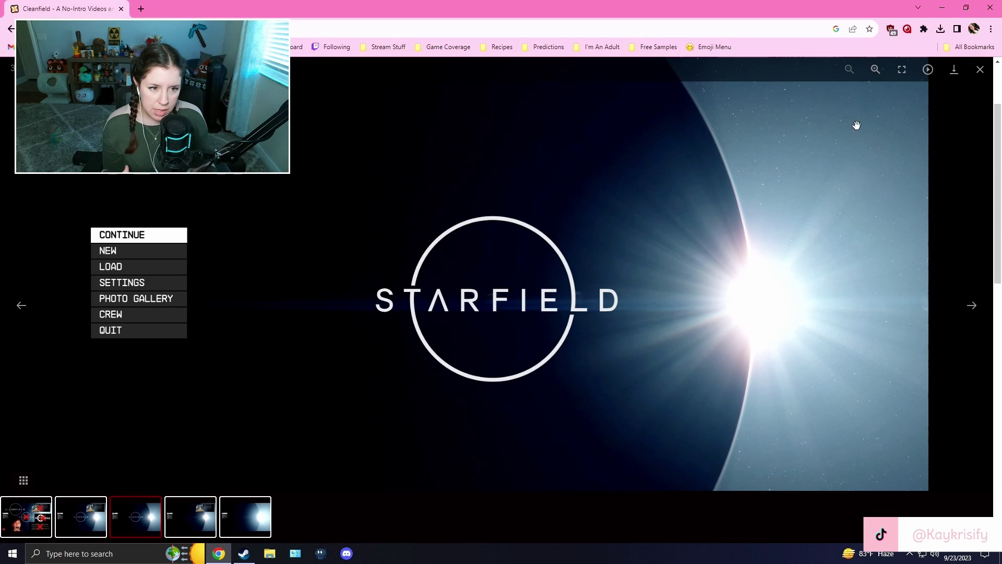
click(975, 307)
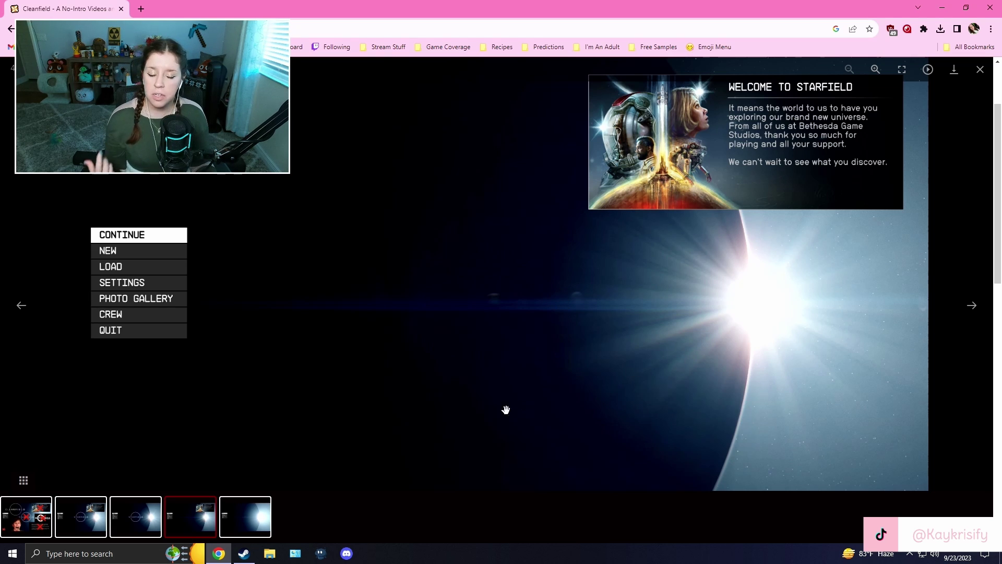
click(970, 306)
click(972, 306)
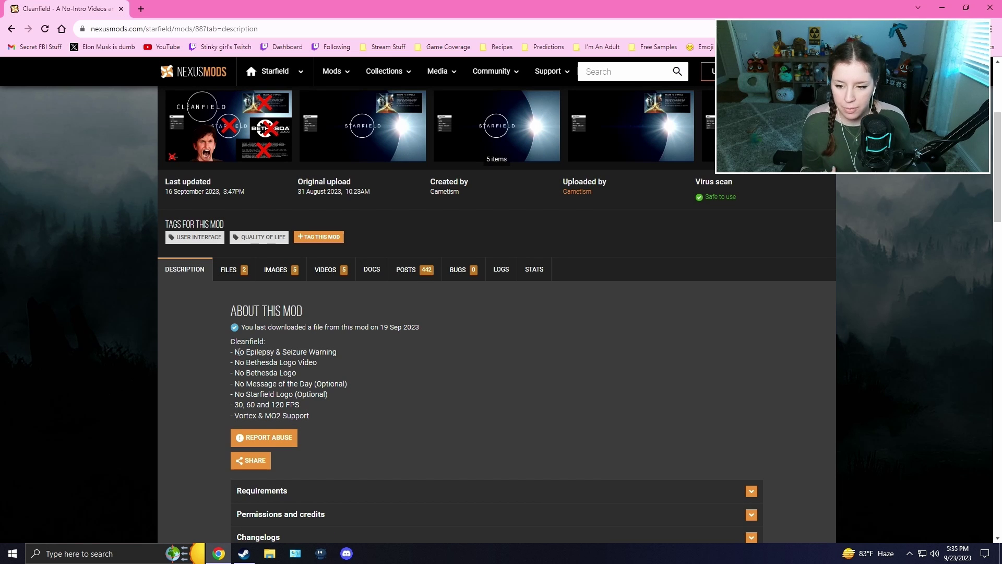
Highlight the No Bethesda Logo Video, Message of the Day and Starfield Logo features, then scroll back up
drag(237, 351, 342, 358)
click(340, 362)
drag(240, 362, 339, 367)
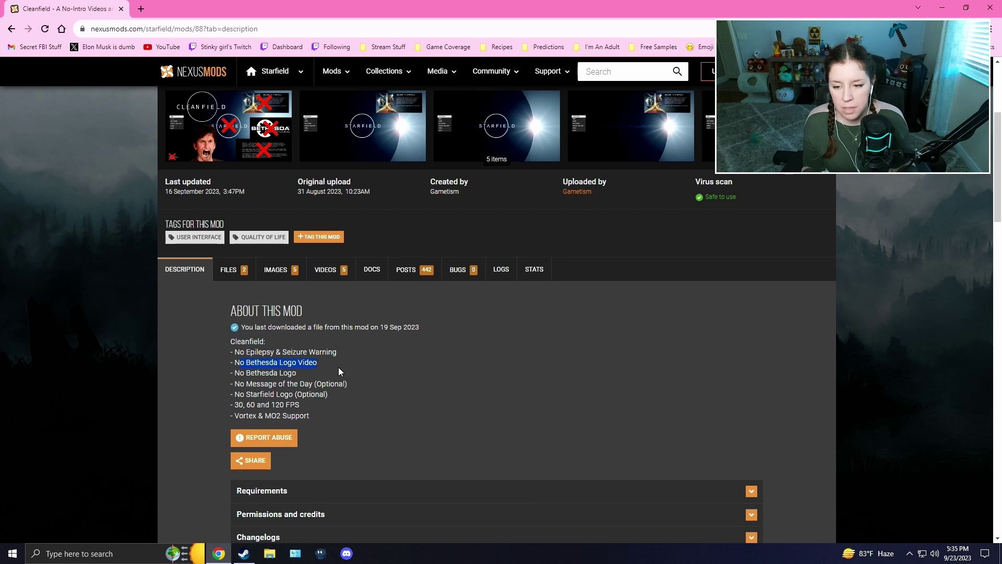
drag(245, 384, 302, 384)
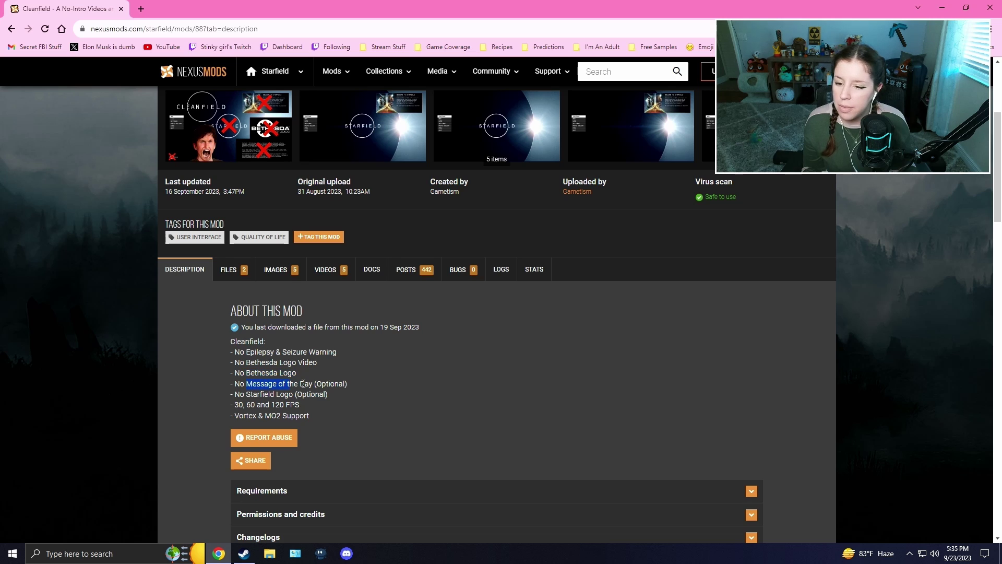
drag(239, 394, 327, 395)
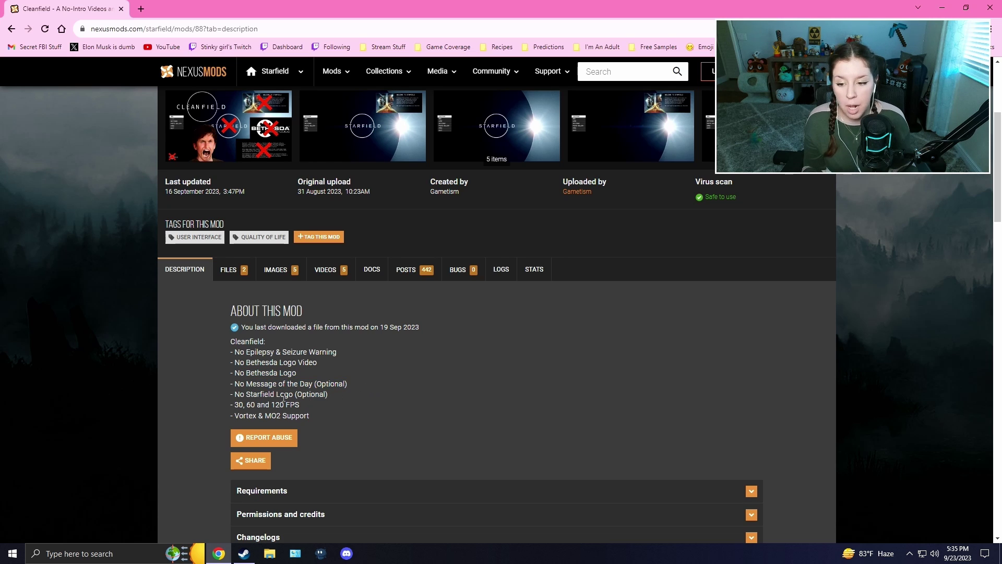
click(362, 393)
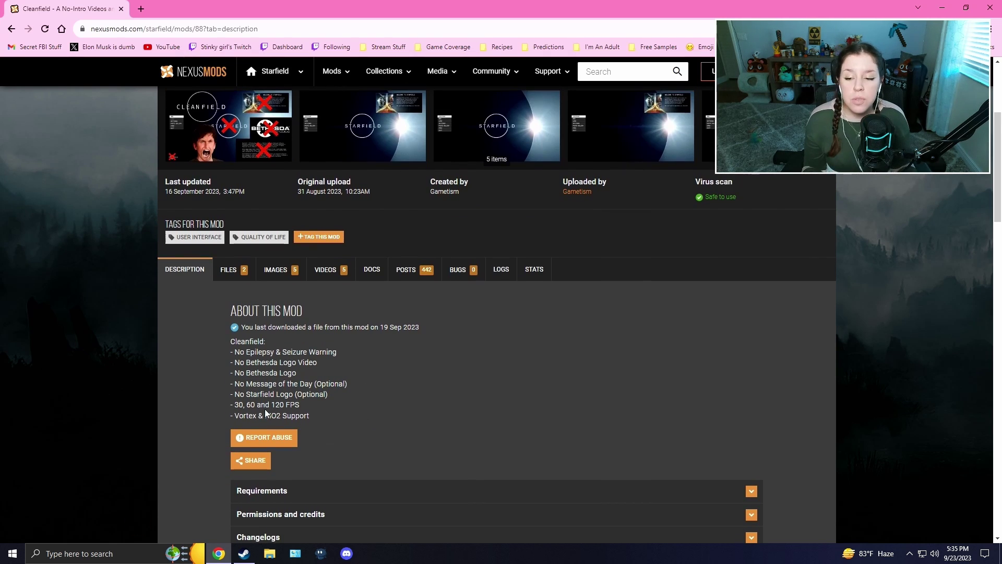
click(262, 416)
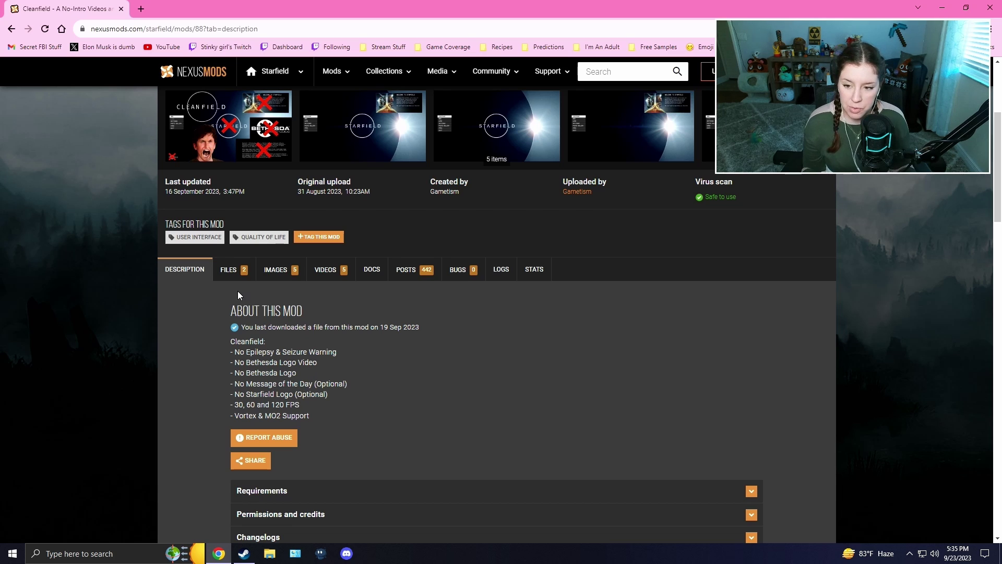
scroll(267, 303, up, 1)
Download Cleanfield.v.1.7.2-Manual Install from Main Files and open the zip in 7-Zip
click(241, 323)
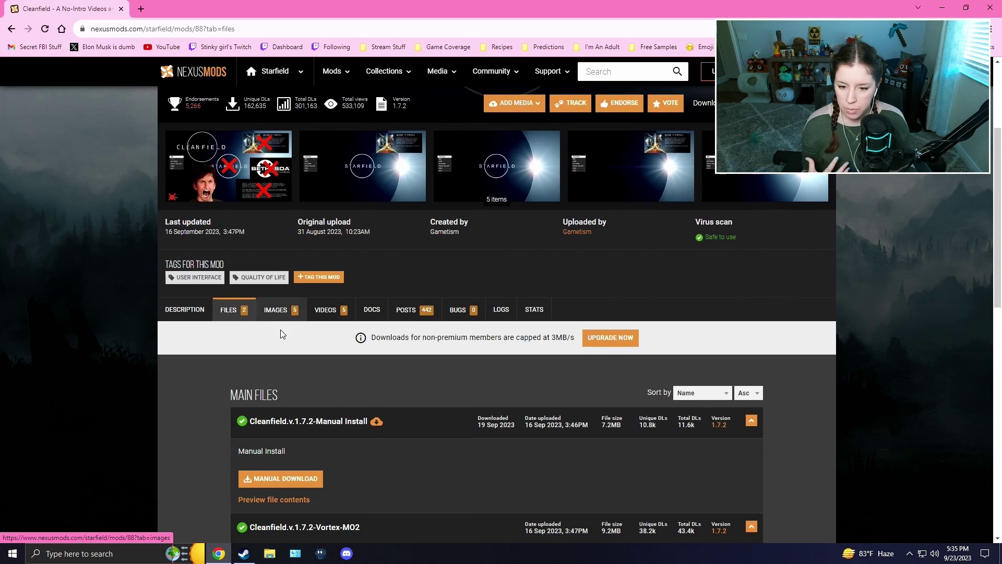
scroll(280, 334, down, 2)
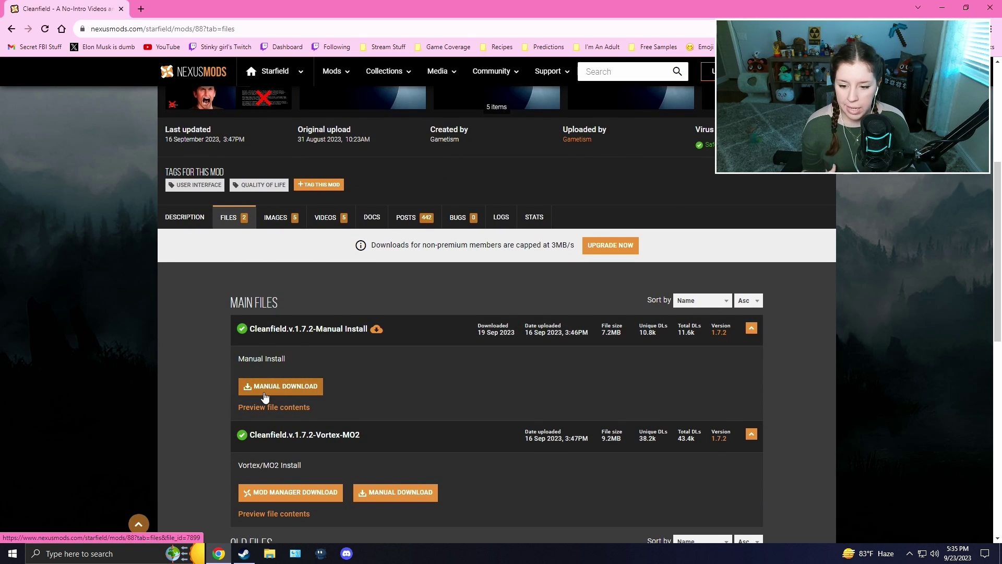
scroll(295, 347, down, 1)
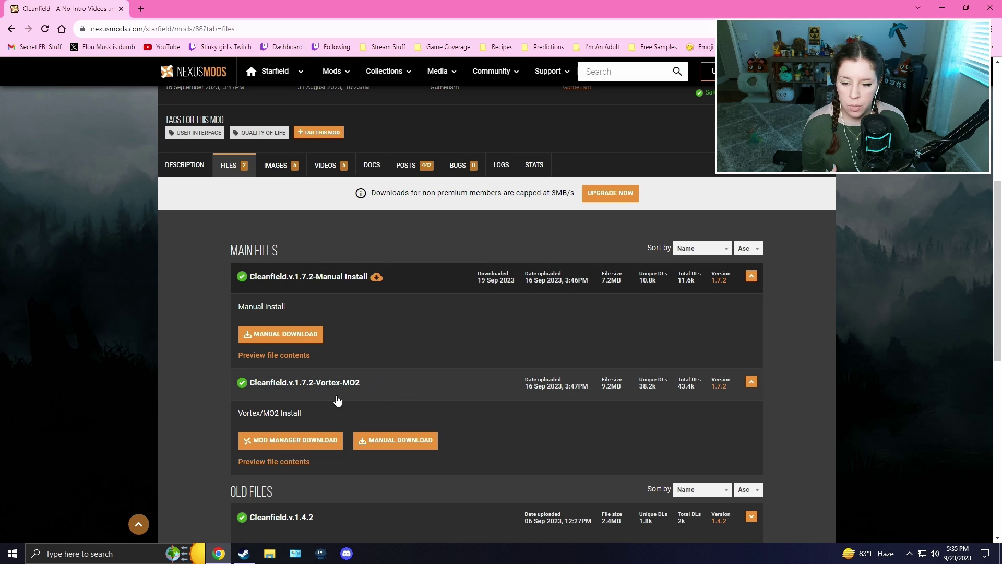
click(280, 336)
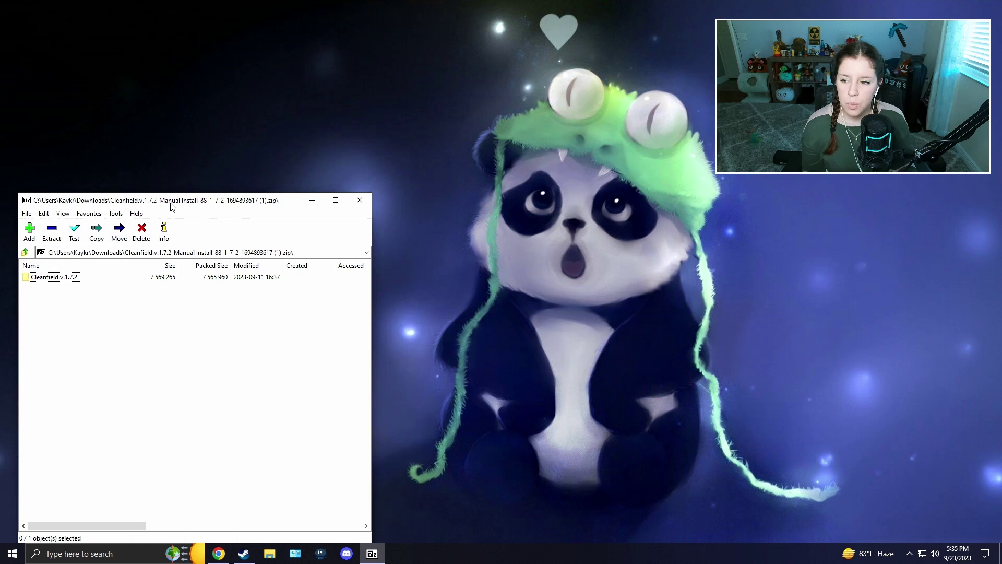
drag(169, 207, 159, 203)
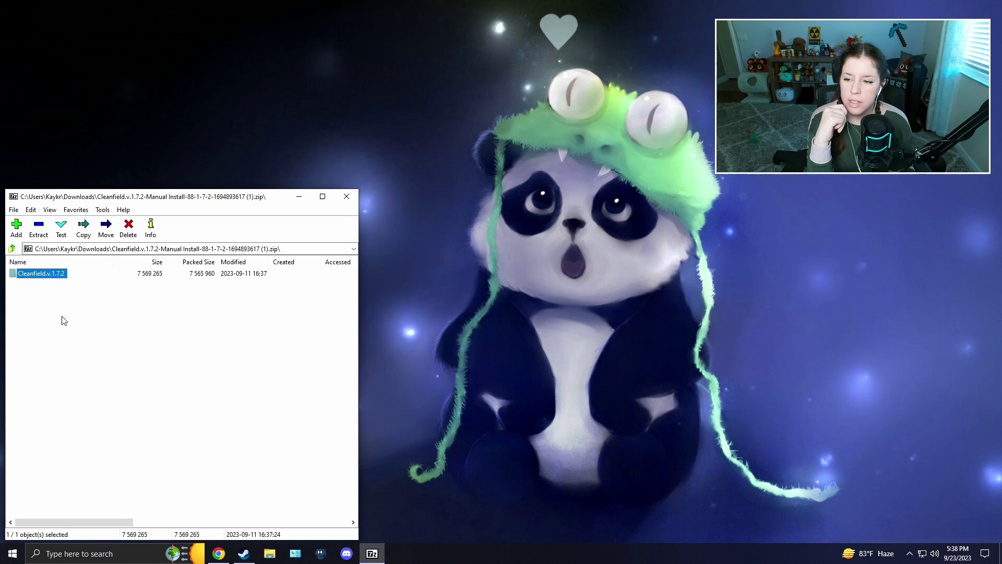
Open the Cleanfield.v.1.7.2 folder in the archive and bring up File Explorer at My Games
click(75, 331)
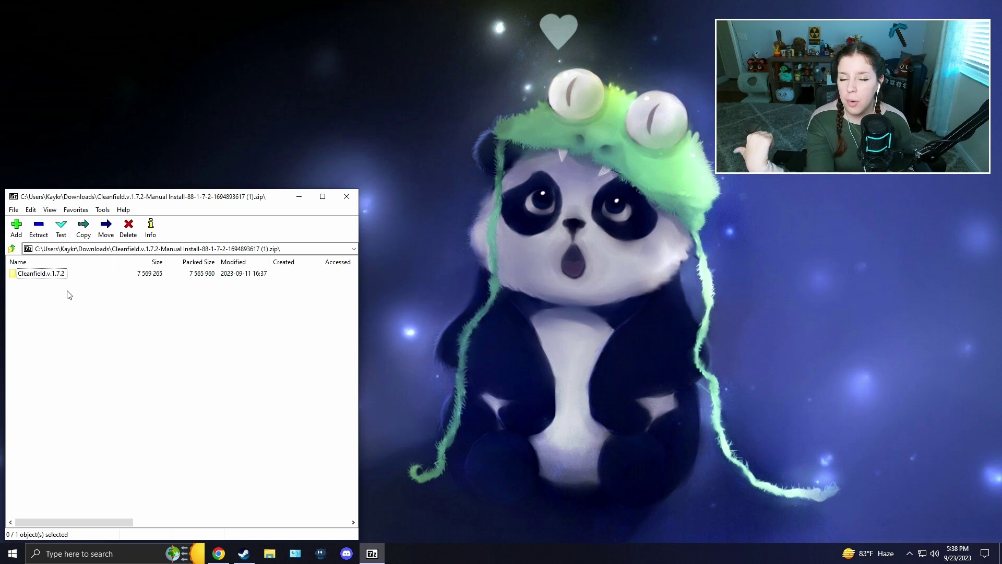
double_click(40, 274)
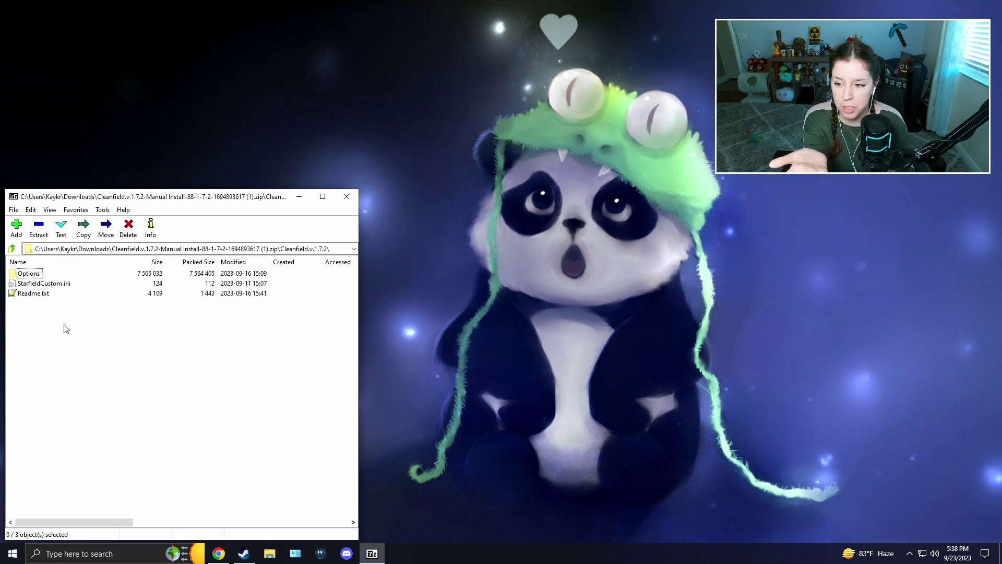
key(alt+Tab)
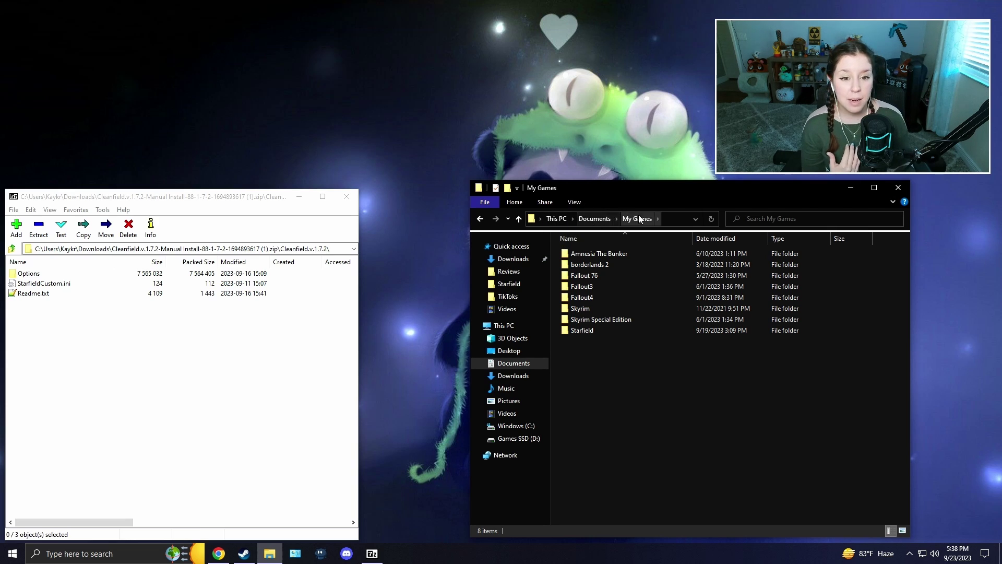
Open the game's My Games\Starfield StarfieldCustom.ini and the mod's copy in Notepad
double_click(616, 330)
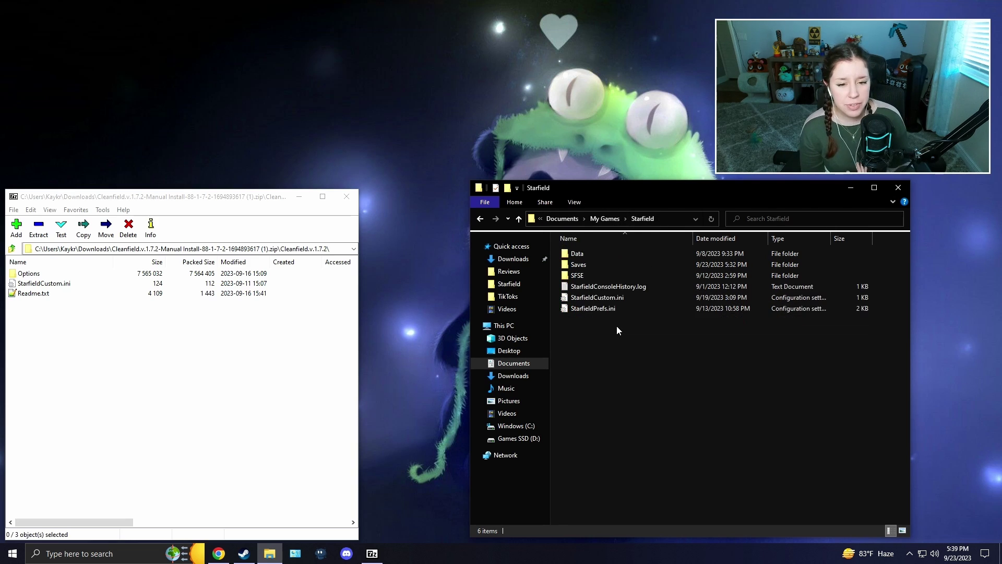
click(593, 296)
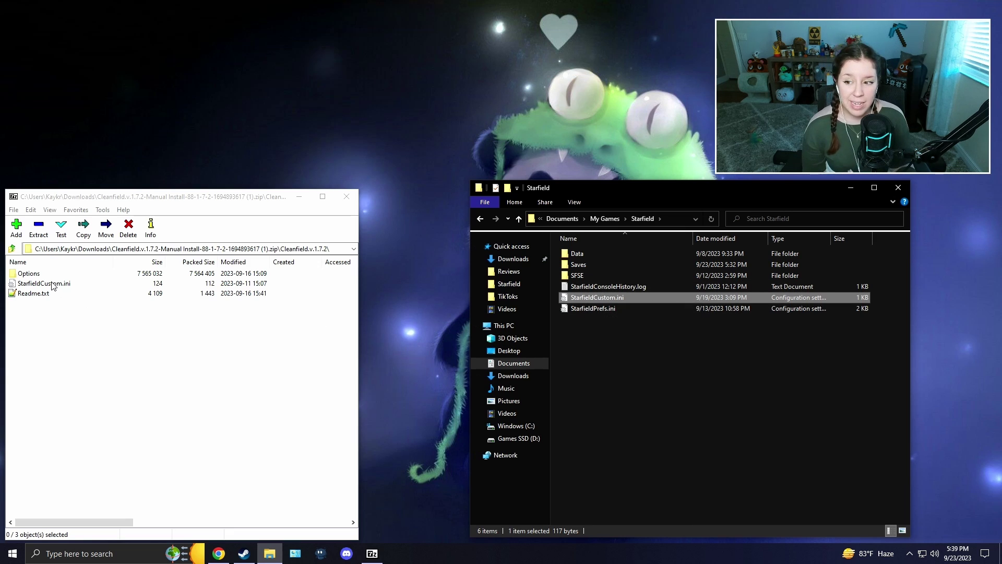
drag(50, 286, 600, 296)
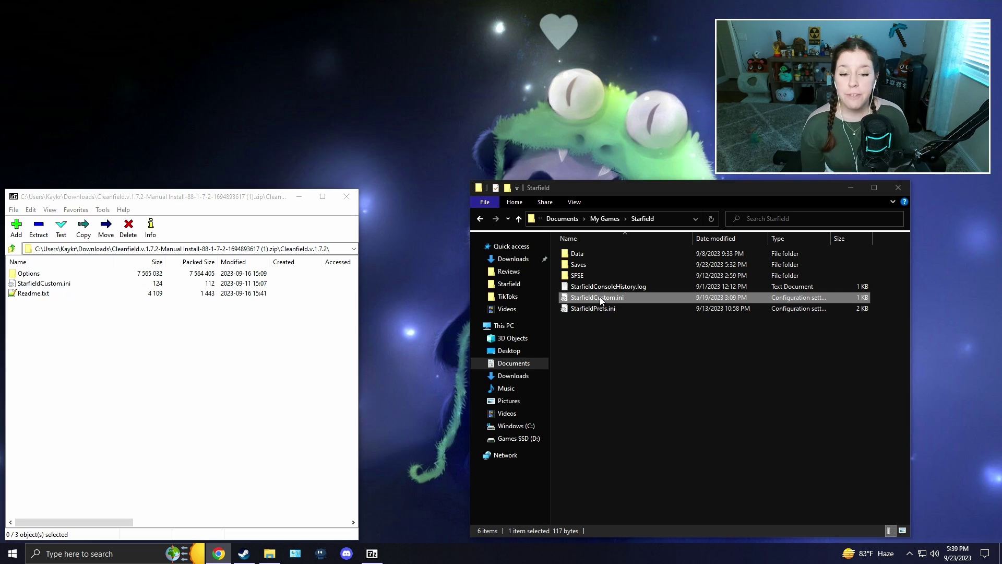
double_click(600, 297)
drag(455, 134, 225, 159)
double_click(59, 283)
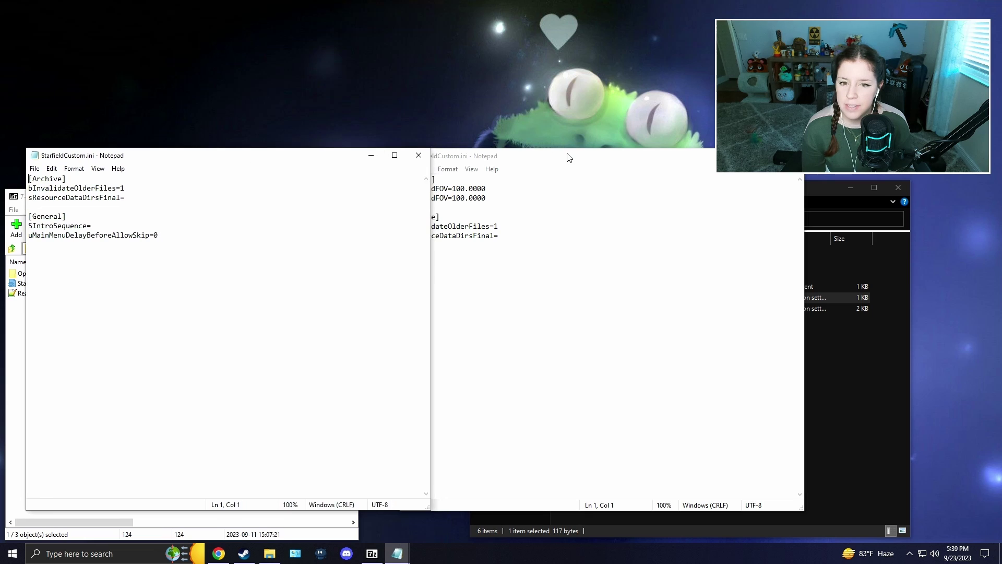
Place the two ini files side by side and select the mod's [General] block
drag(567, 157, 612, 162)
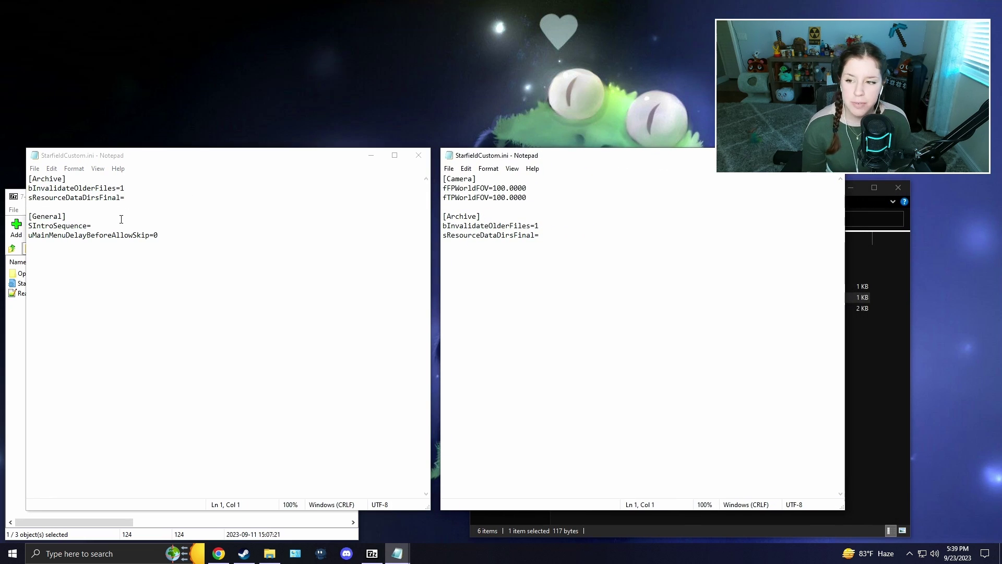
click(167, 237)
drag(167, 237, 29, 216)
key(ctrl+c)
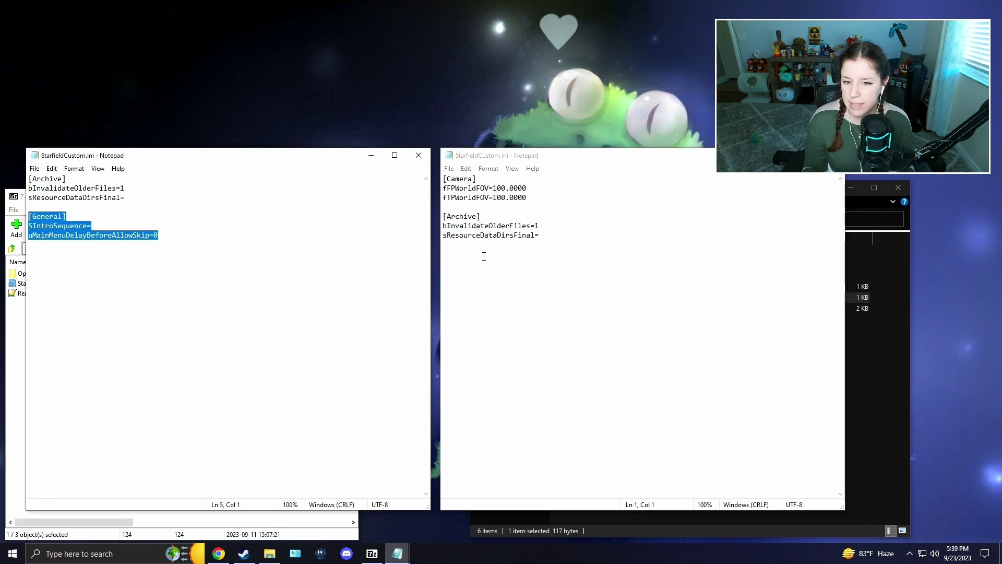
Paste [General] with sIntroSequence= and uMainMenuDelayBeforeAllowSkip=0 after [Archive] and save
click(484, 256)
key(Return)
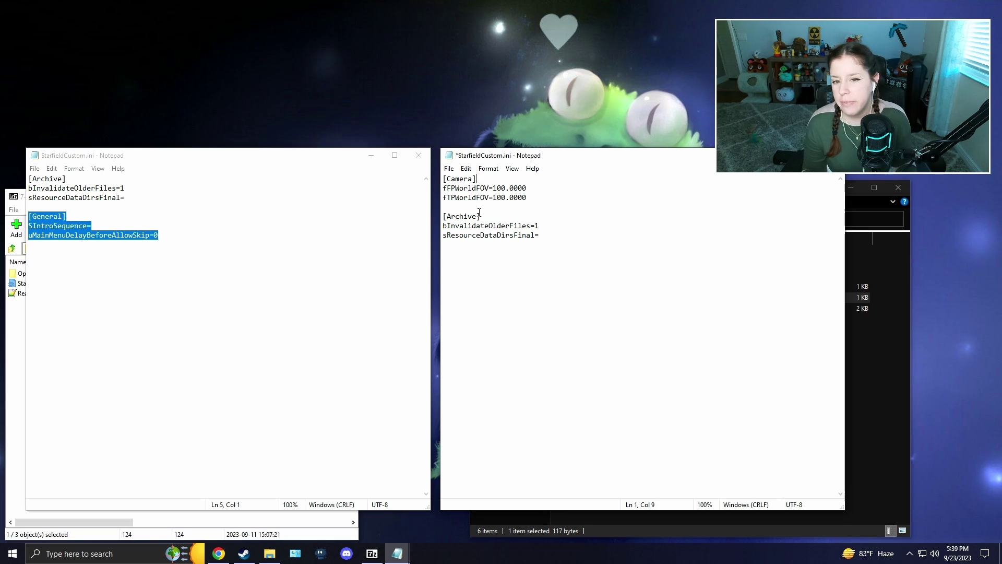
click(486, 226)
drag(564, 244, 443, 216)
click(555, 244)
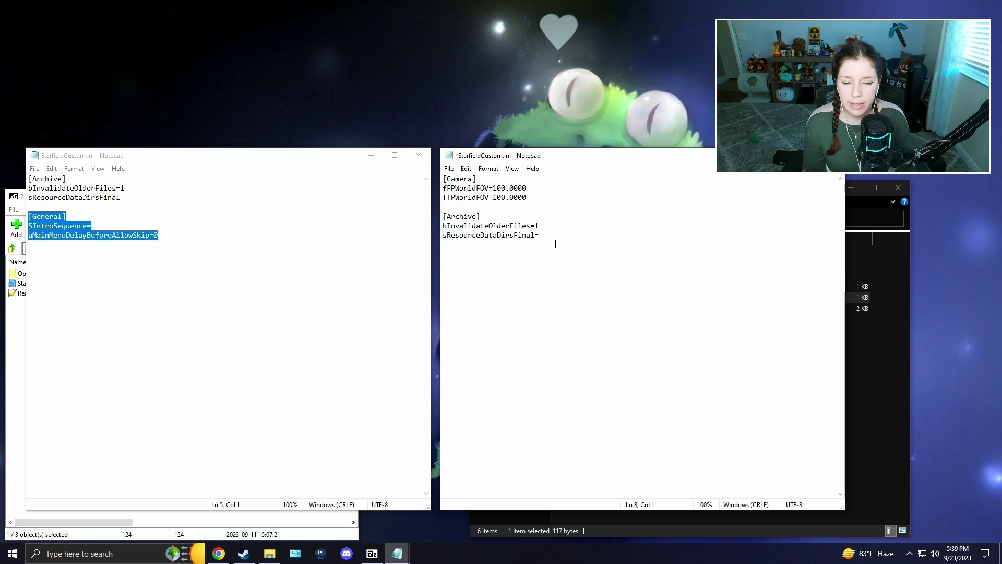
key(ctrl+v)
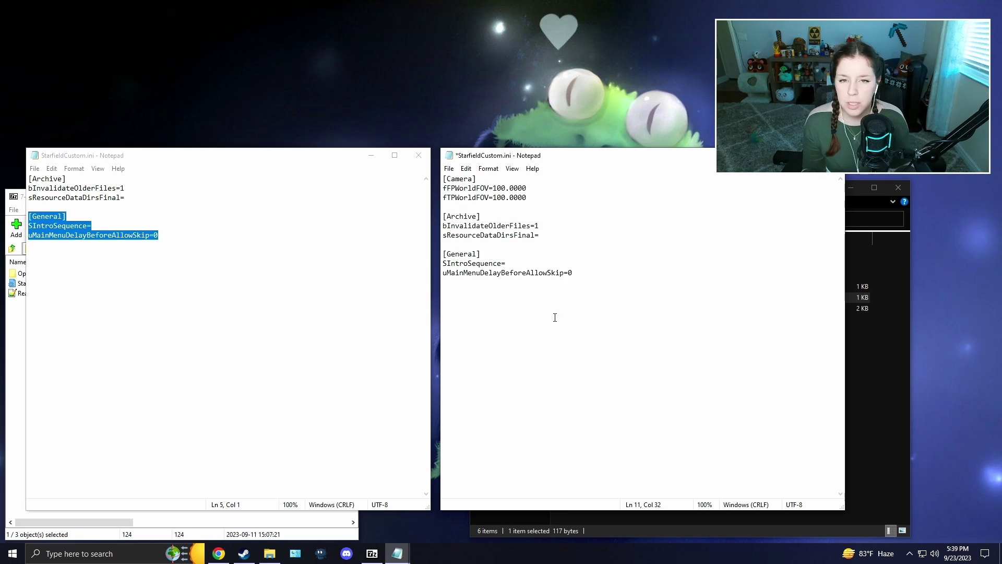
drag(573, 273, 445, 254)
click(504, 282)
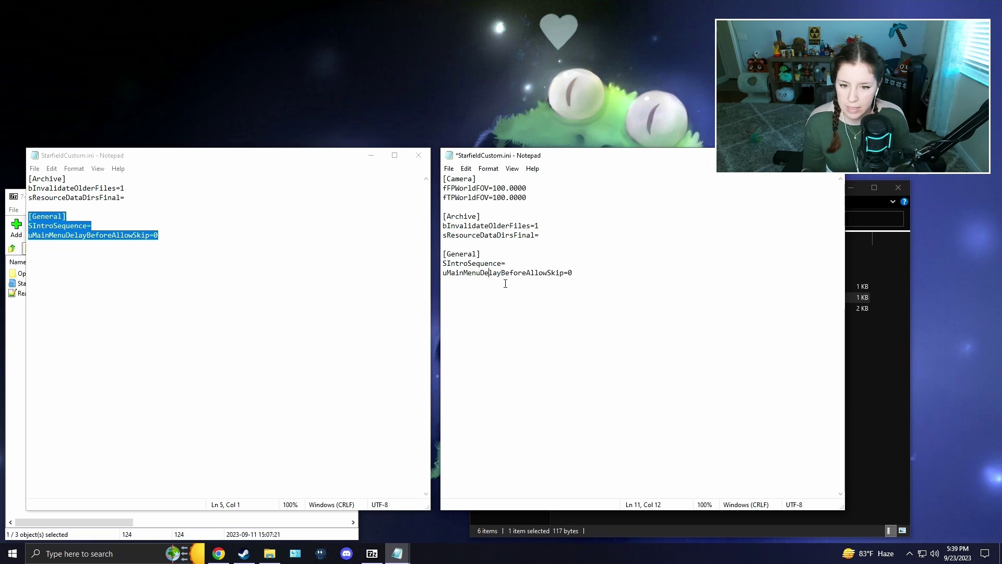
key(ctrl+s)
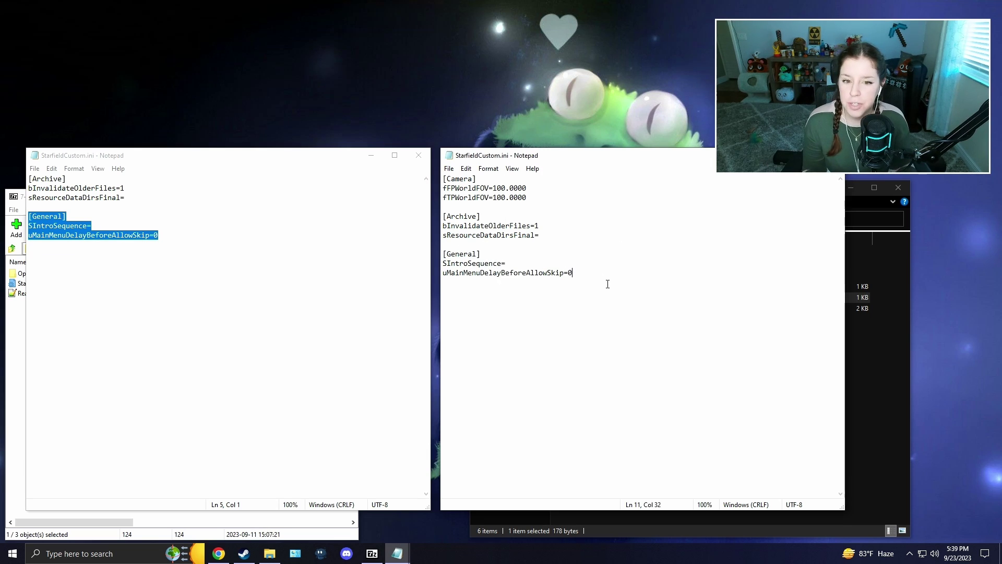
drag(606, 284, 530, 279)
Close the archive's ini copy and copy StarfieldCustom.ini into the game's My Games folder
click(901, 281)
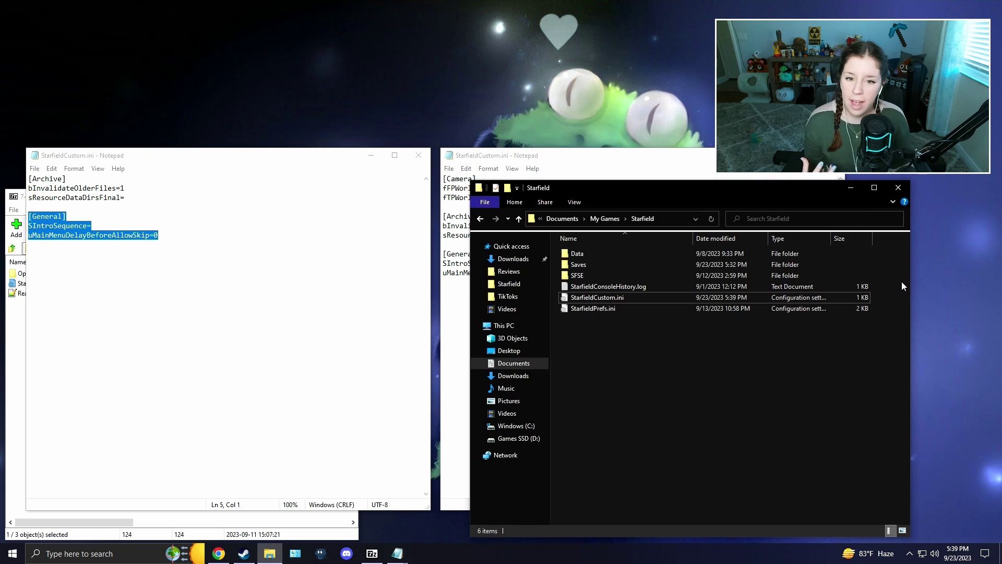
click(351, 315)
key(alt+F4)
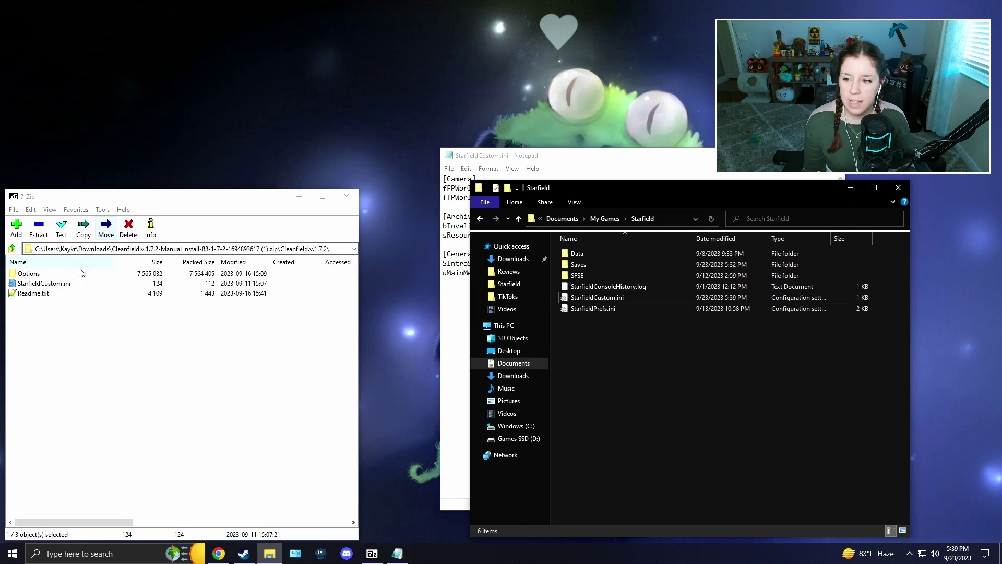
drag(44, 283, 571, 311)
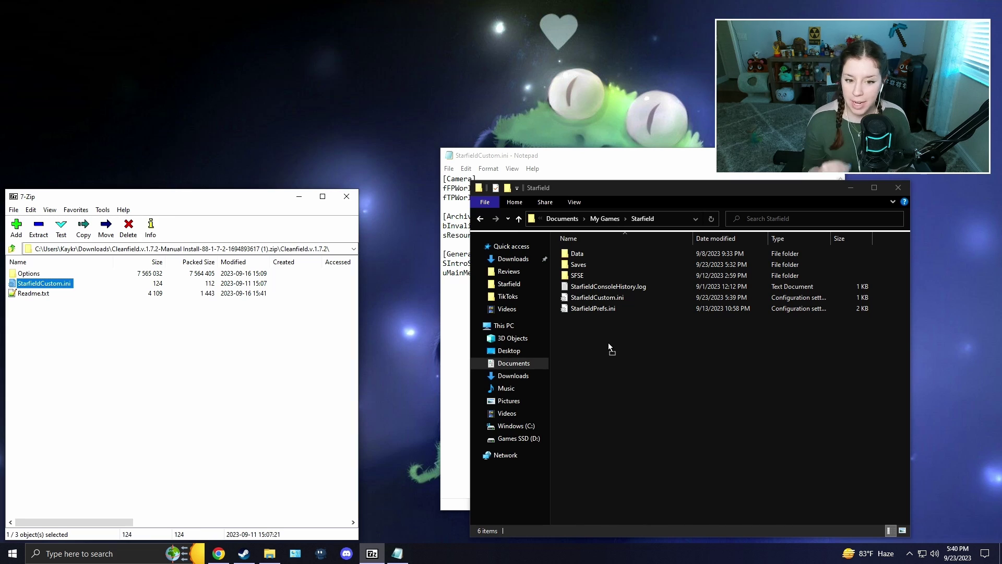
drag(609, 347, 609, 346)
Review the archive's Options folders and open Keep Starfield Logo
double_click(28, 274)
key(BackSpace)
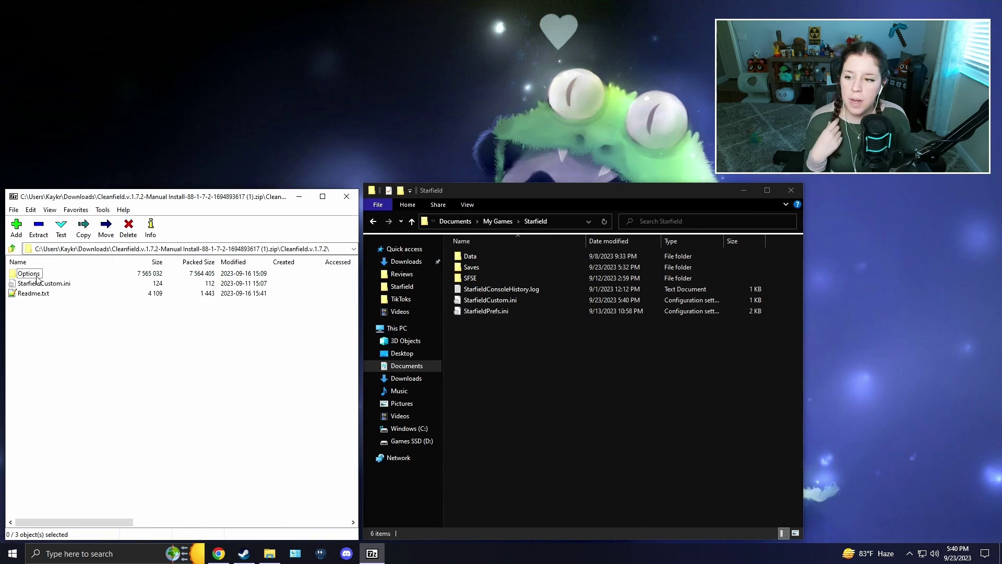
double_click(31, 275)
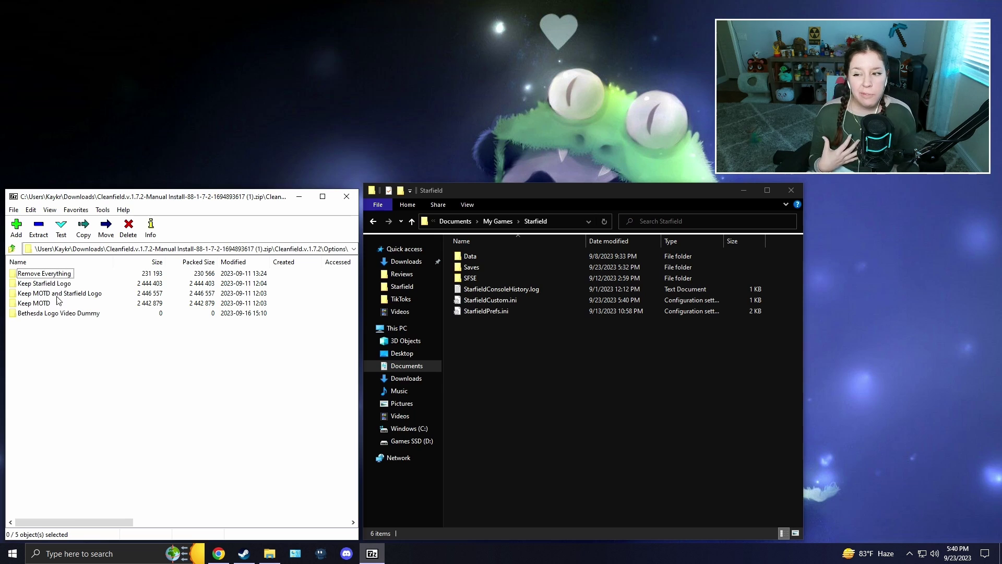
click(59, 275)
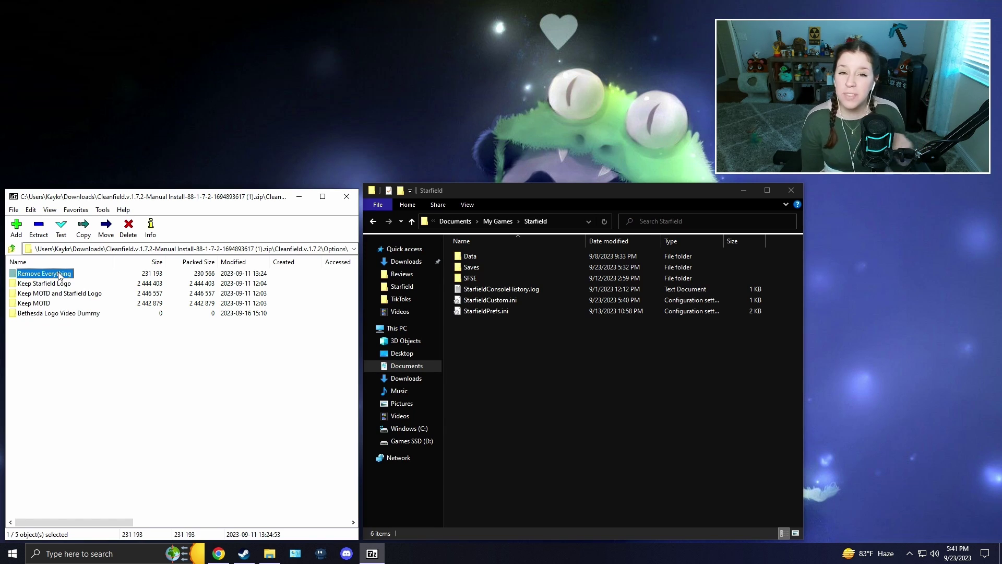
click(62, 283)
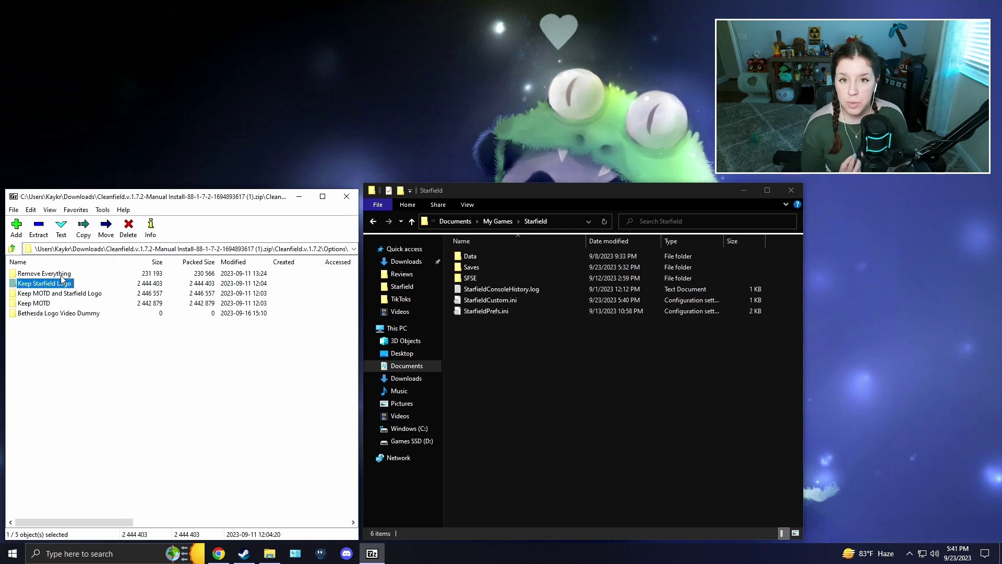
click(65, 293)
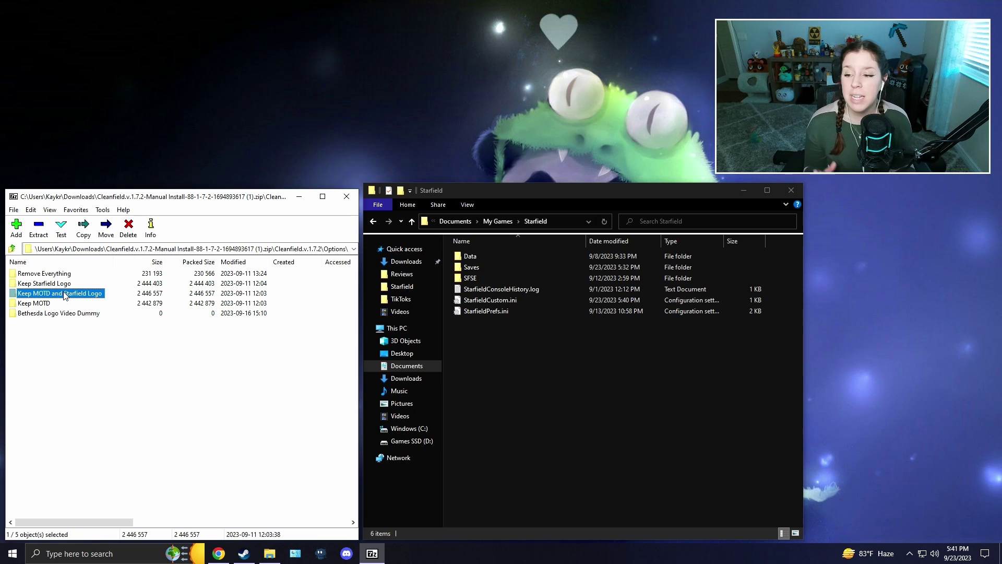
click(65, 294)
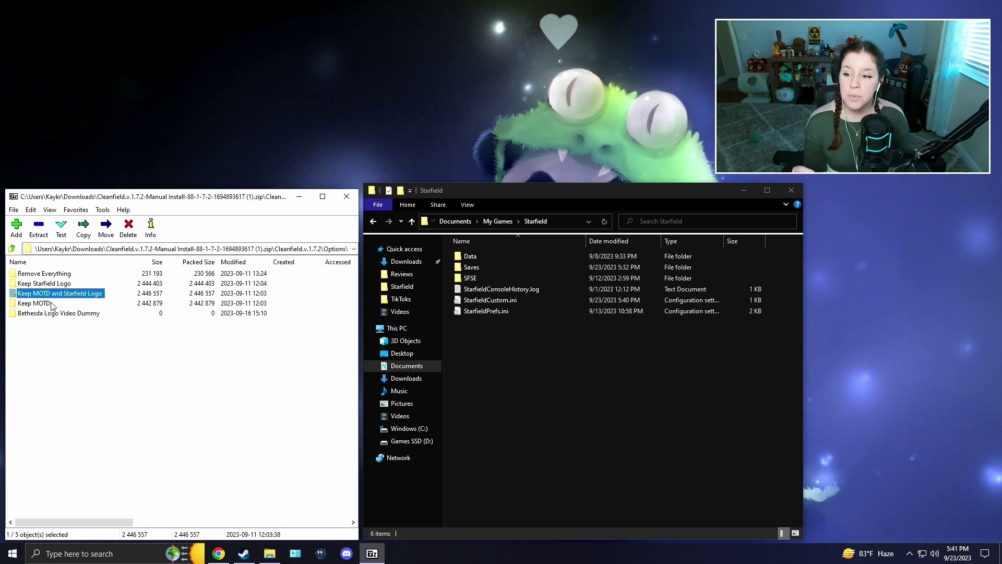
click(50, 304)
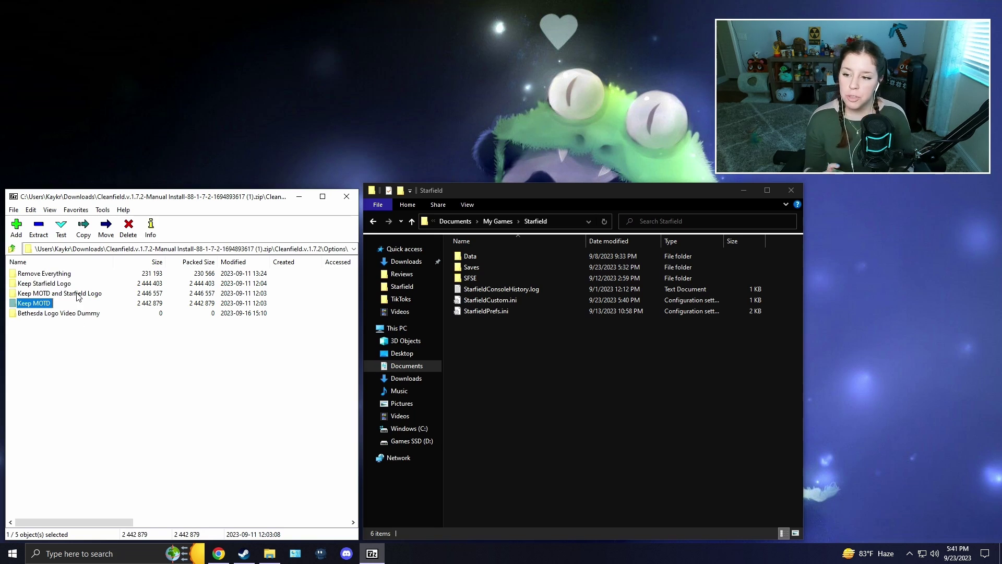
key(Up)
key(Up)
key(Up)
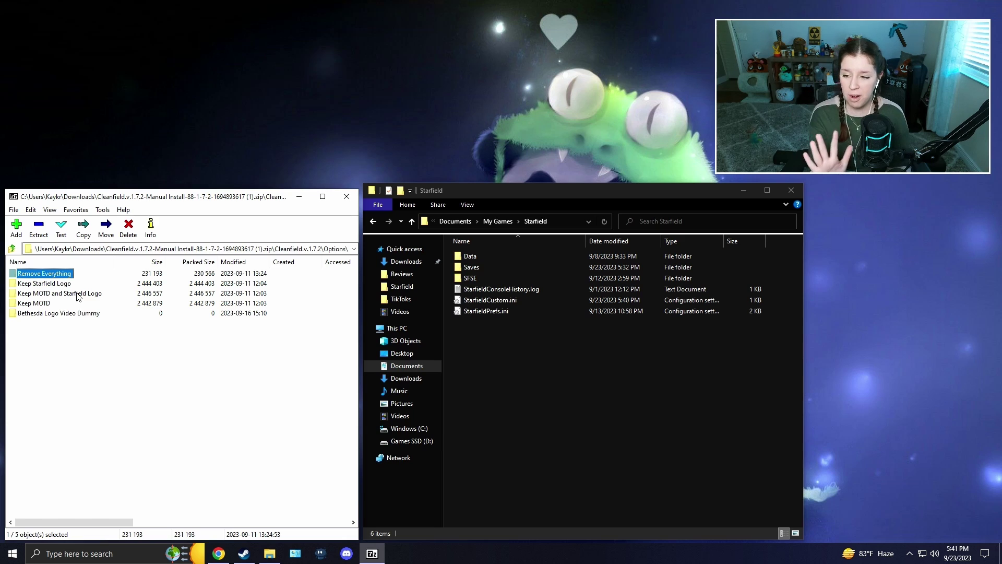
click(52, 285)
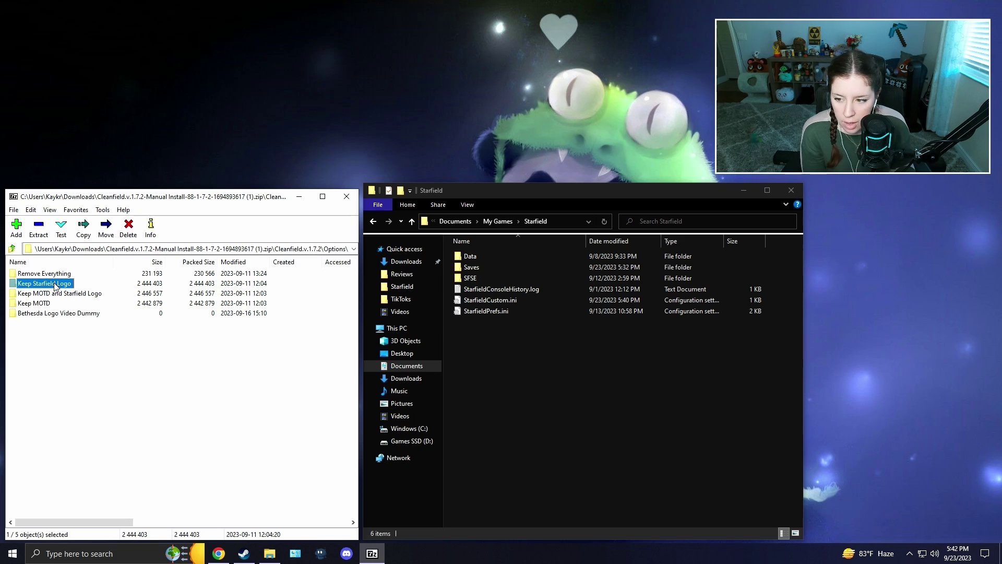
double_click(54, 285)
Open the 60 FPS variant and select its Interface folder
key(Down)
key(Down)
key(Down)
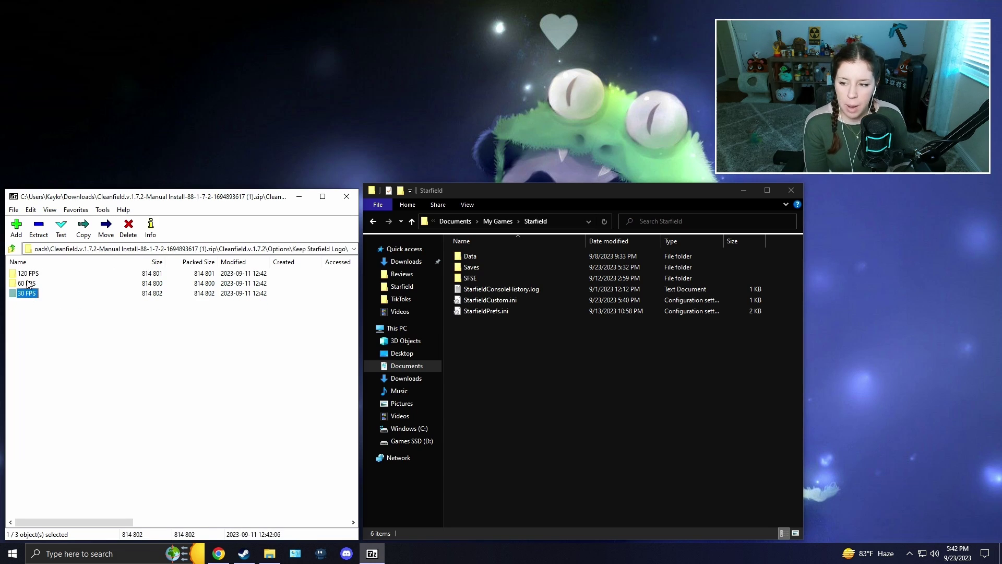
click(29, 273)
click(29, 283)
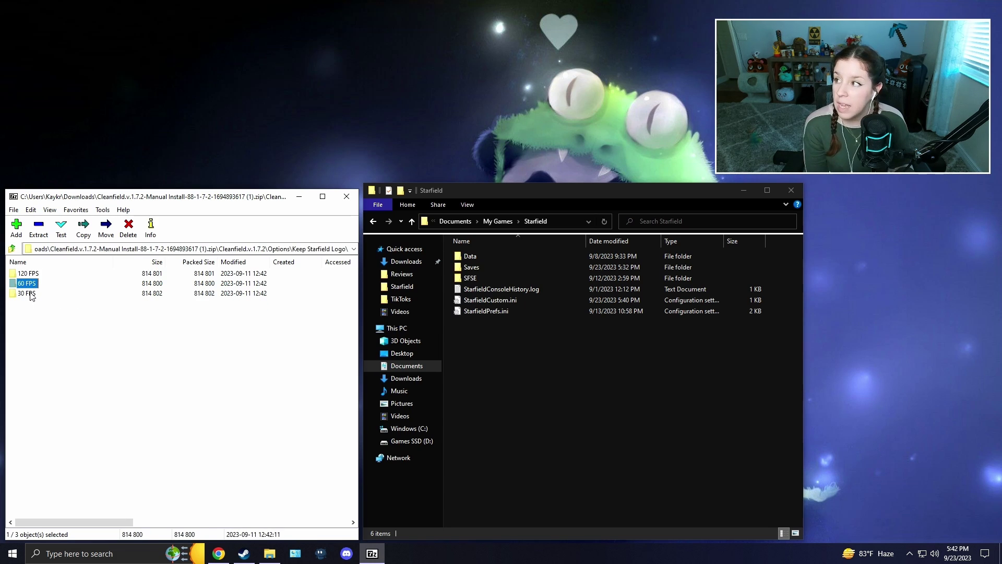
click(30, 294)
click(43, 326)
double_click(28, 284)
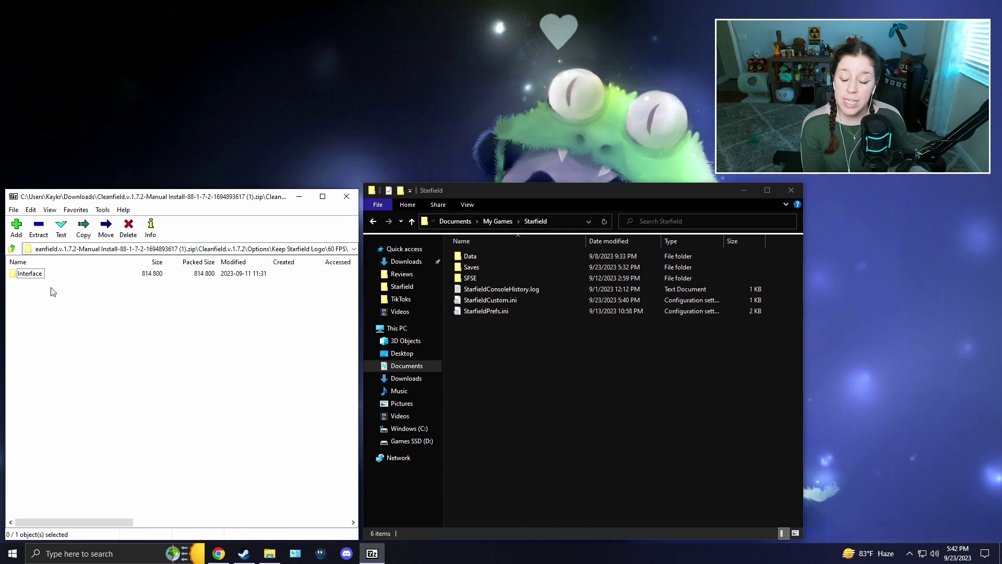
click(34, 272)
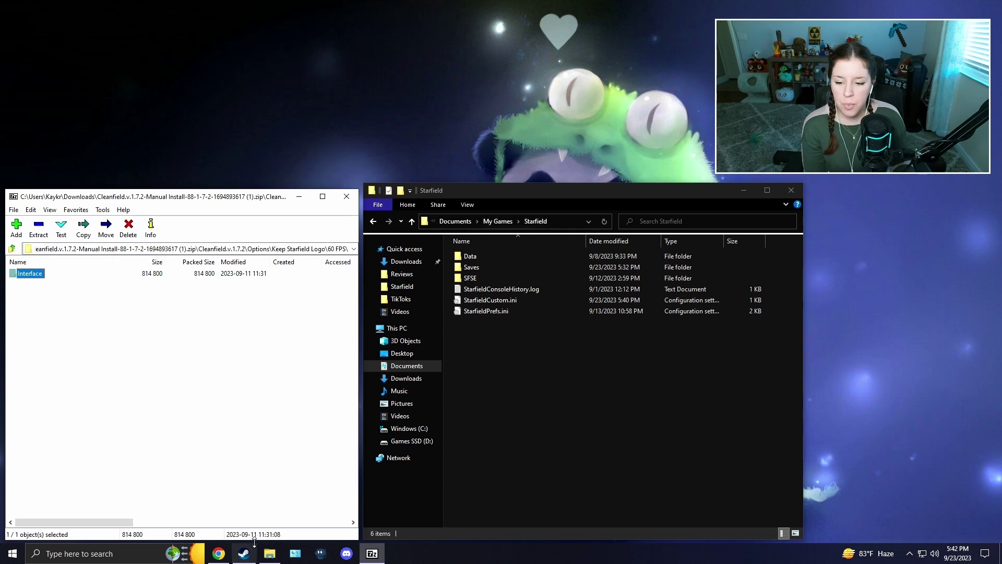
click(249, 557)
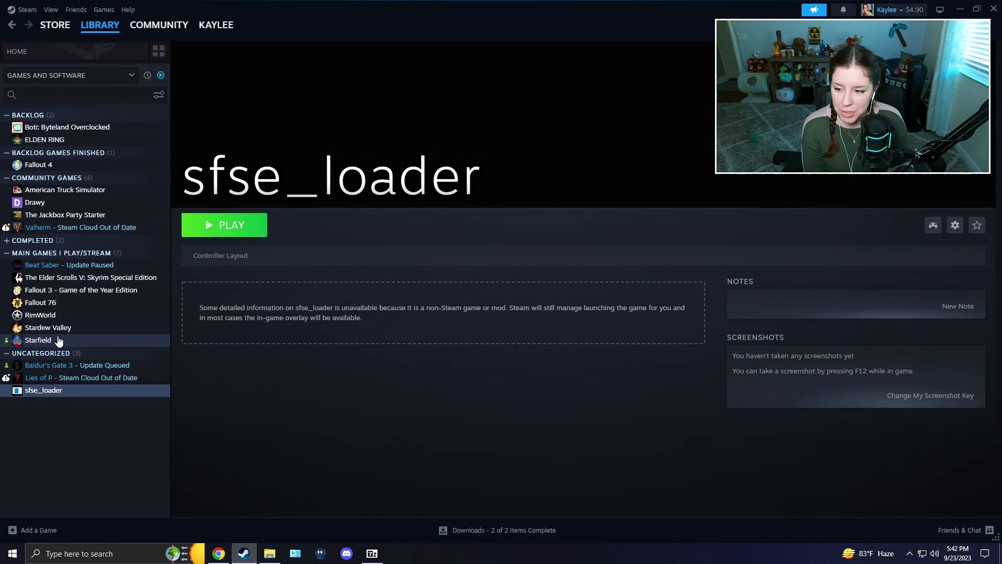
Browse Starfield's local files from Steam and open the game's Data folder
click(59, 341)
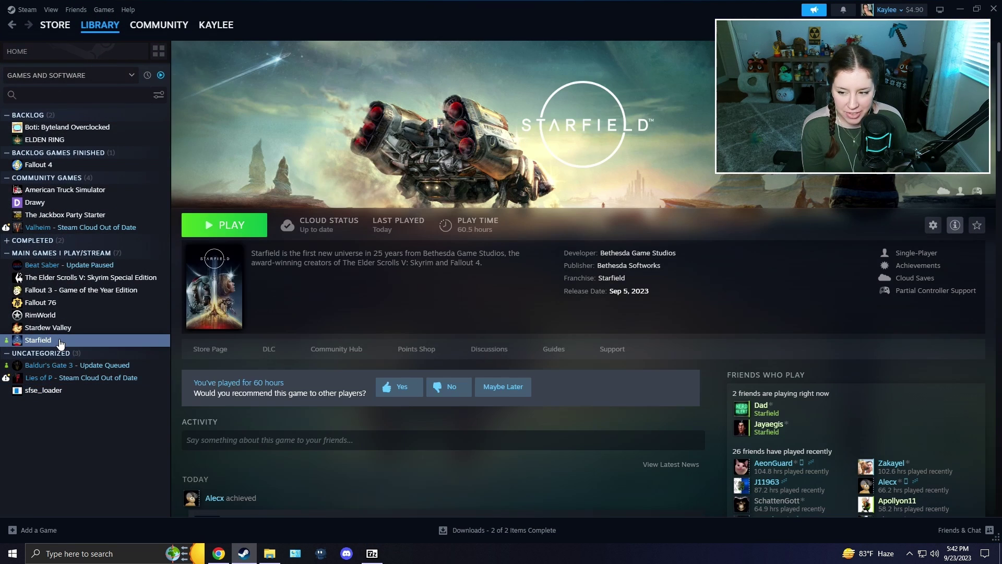
right_click(60, 342)
mouse_move(101, 420)
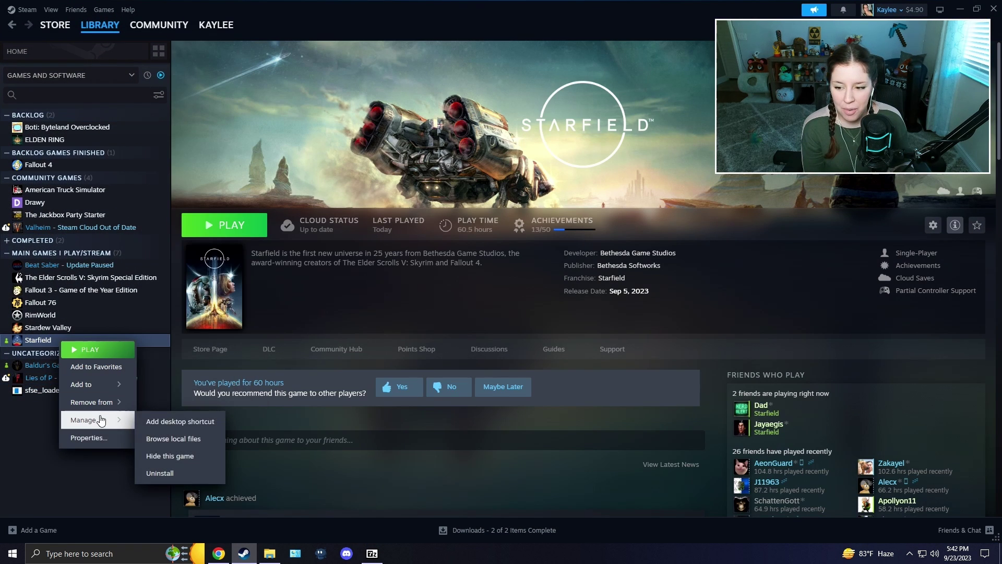
click(168, 438)
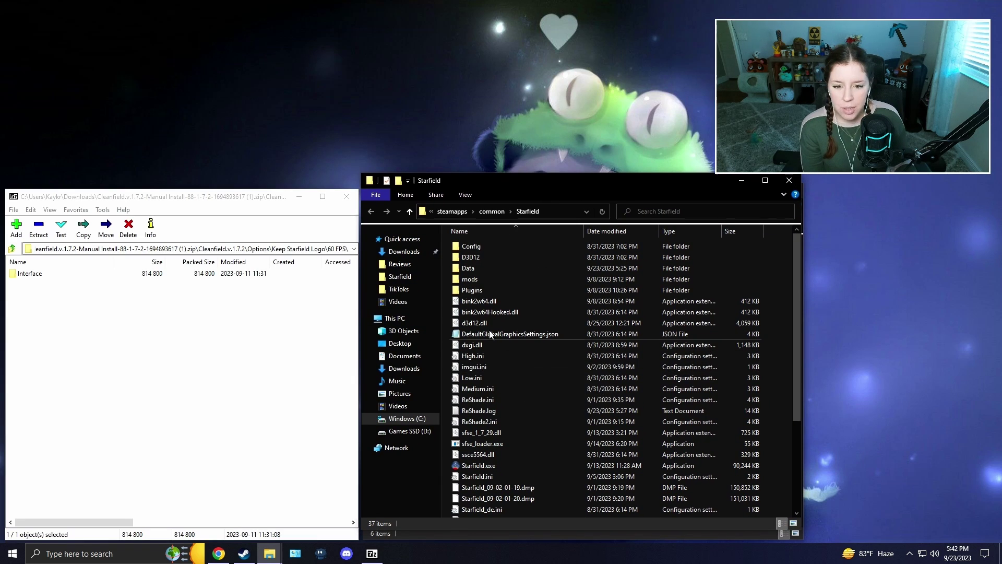
double_click(494, 267)
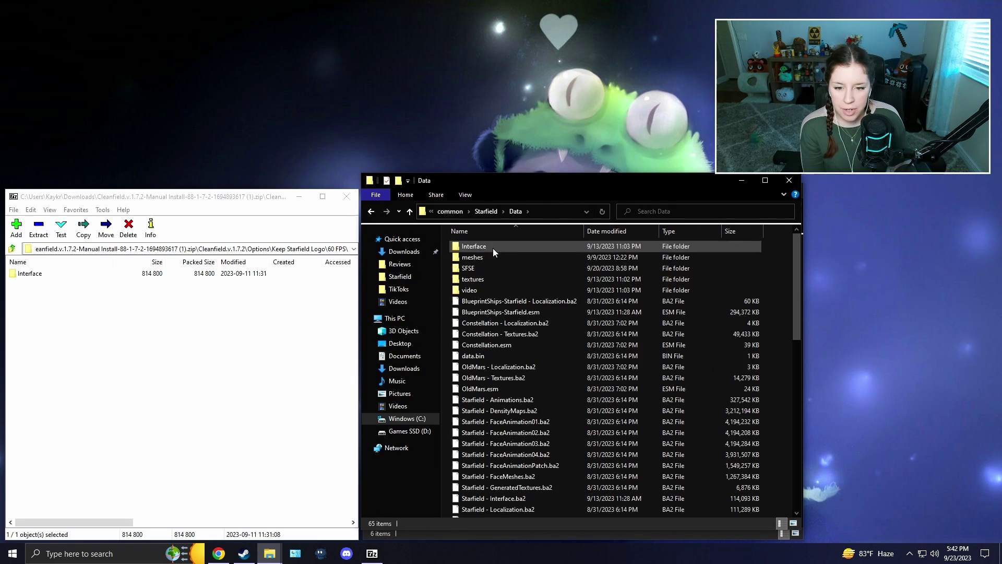
click(371, 211)
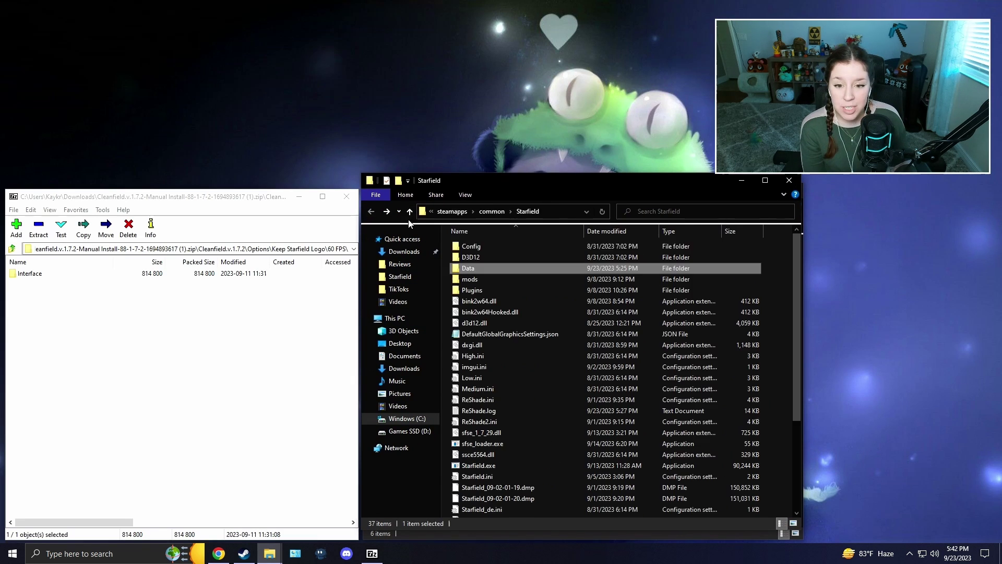
double_click(483, 270)
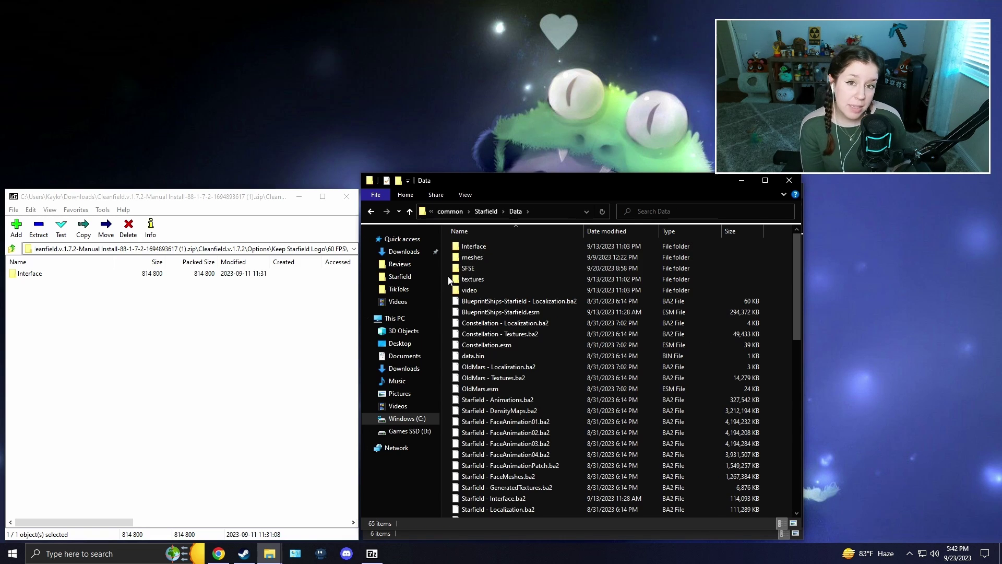
click(24, 280)
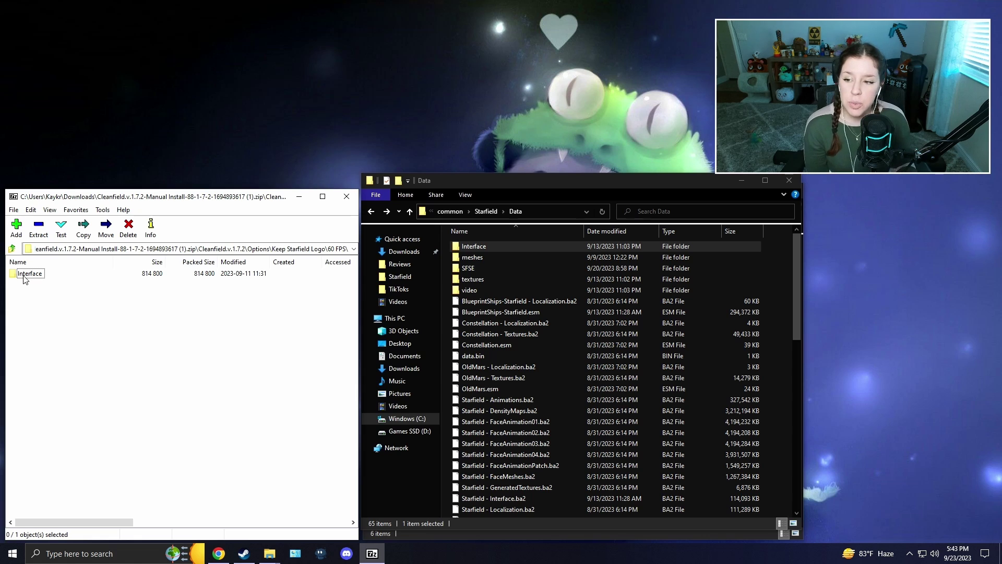
Copy the 60 FPS Interface folder into the game's Data folder and check its mainmenu.swf
drag(25, 279, 445, 263)
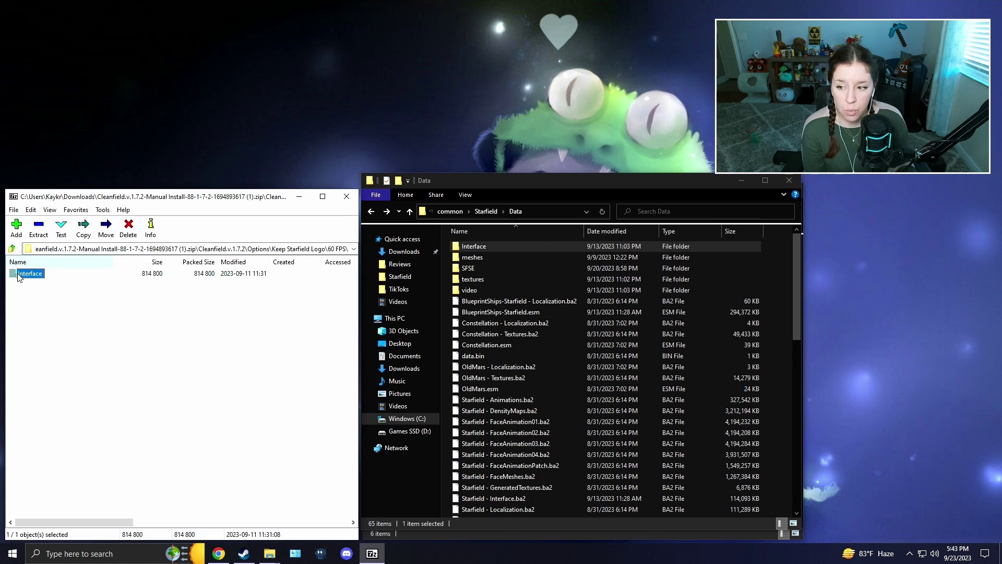
double_click(40, 276)
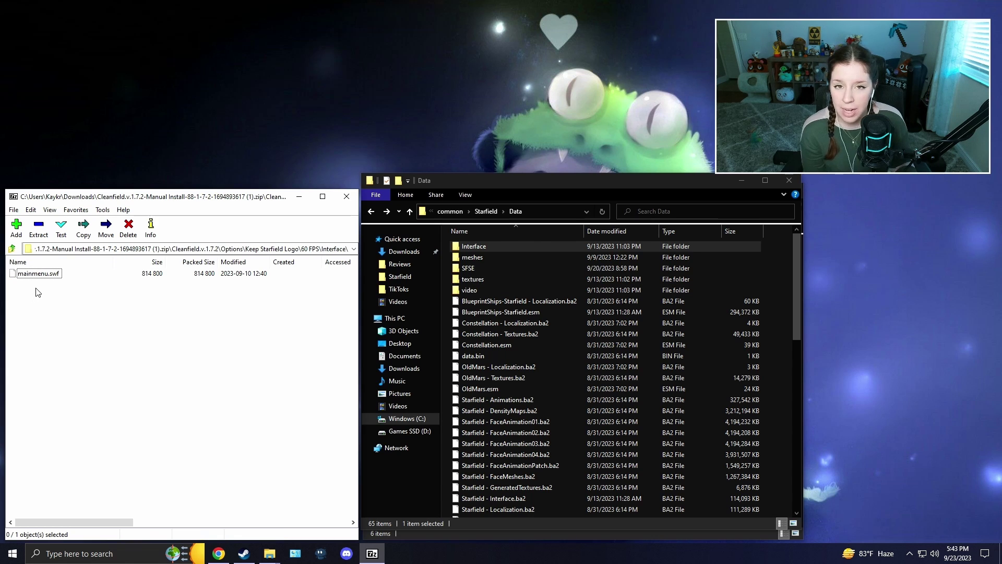
double_click(474, 246)
scroll(499, 333, down, 3)
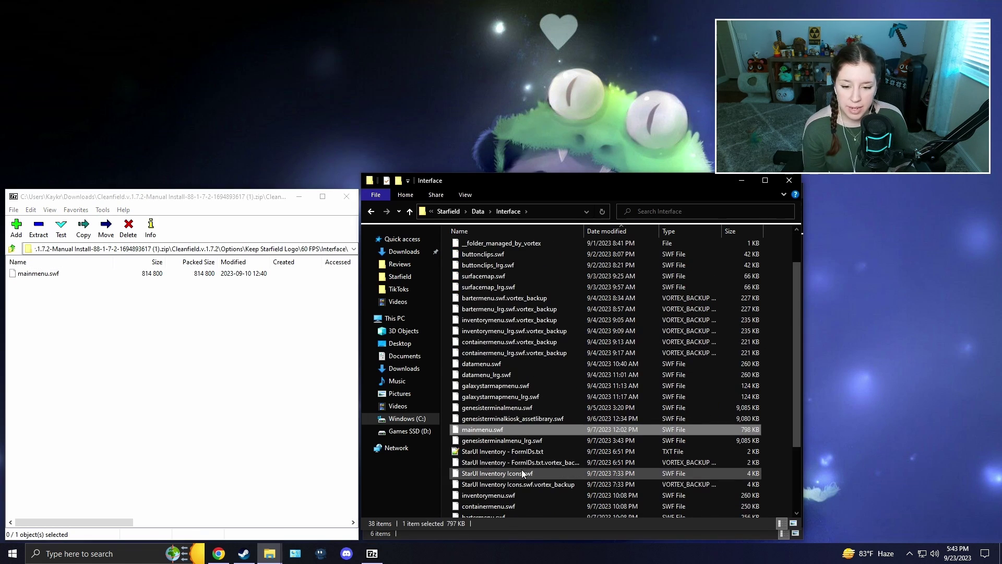
click(503, 431)
Return to Data, move 7-Zip up to the Interface folder, and switch to My Games\Starfield
click(371, 211)
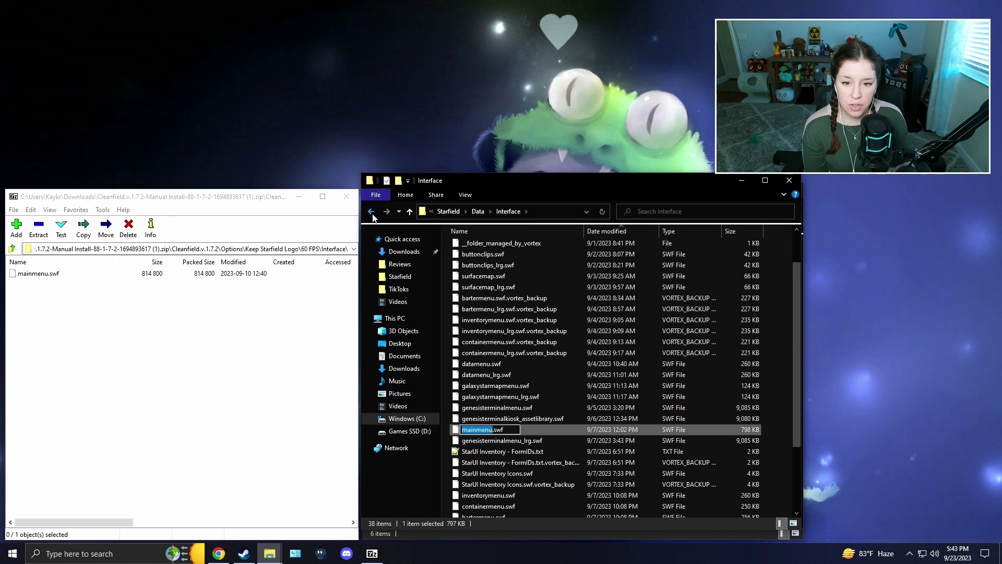
double_click(481, 247)
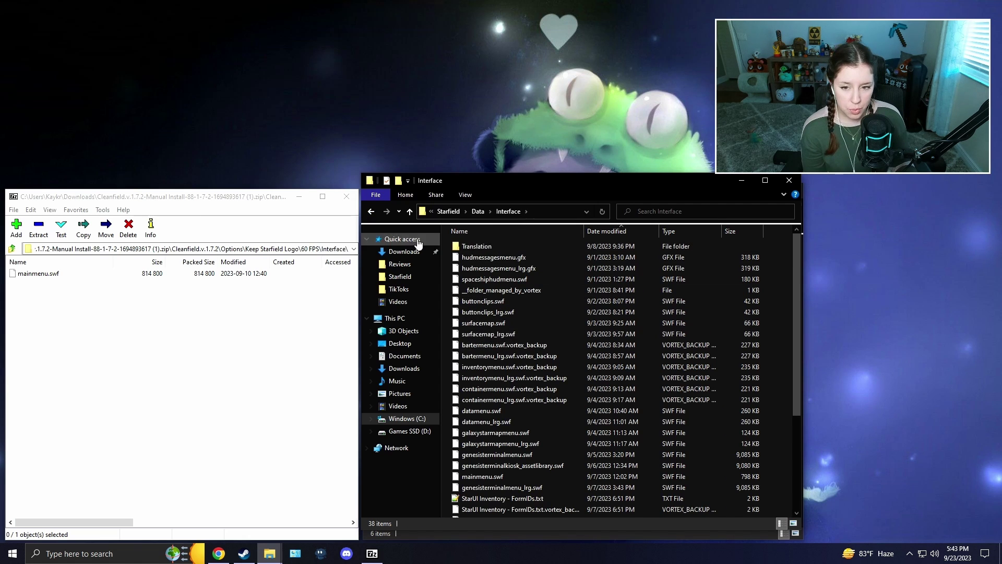
click(371, 210)
click(154, 327)
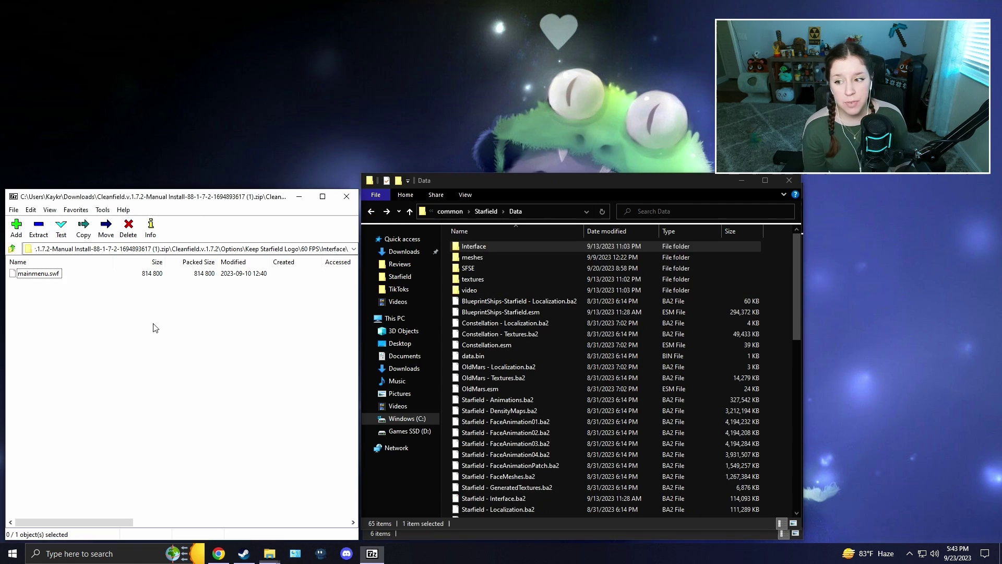
click(16, 249)
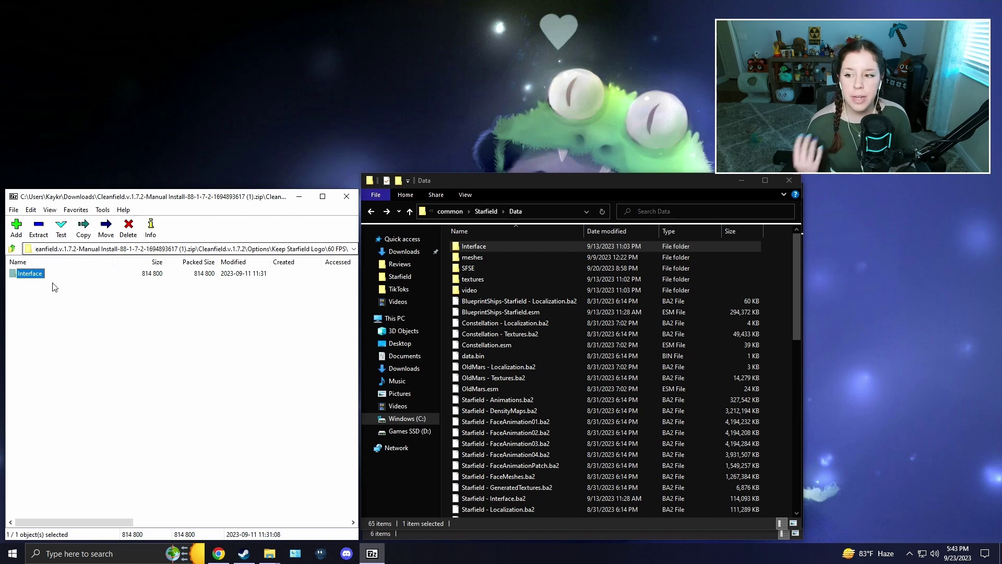
key(alt+Tab)
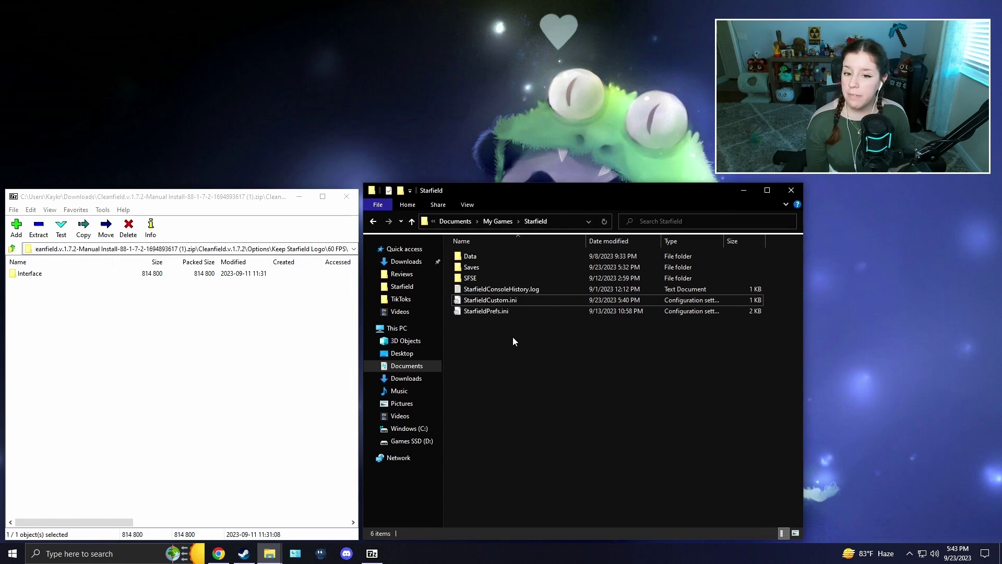
Copy the archive's Interface folder into Documents\My Games\Starfield\Data beside meshes and Textures
click(219, 331)
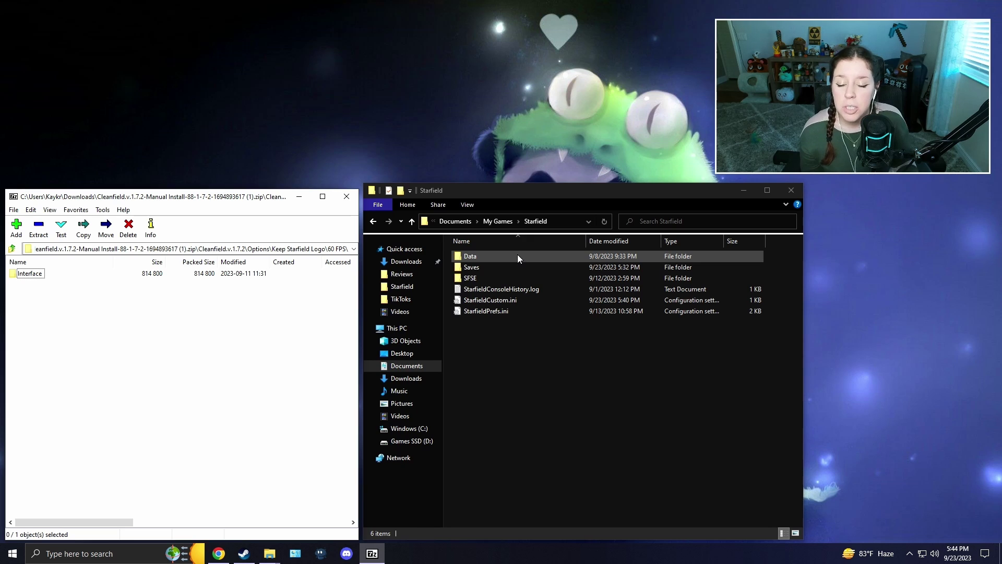
click(502, 337)
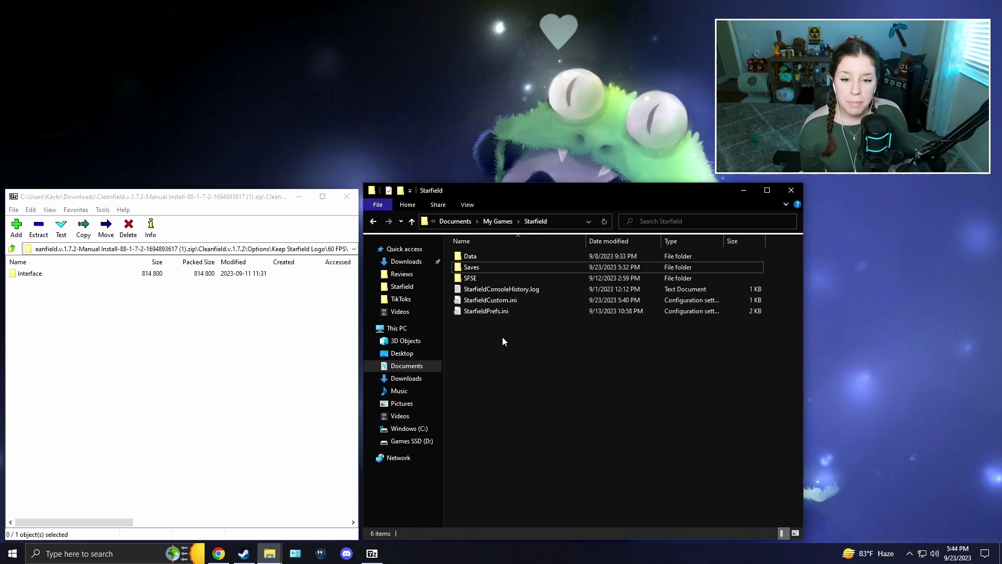
double_click(525, 256)
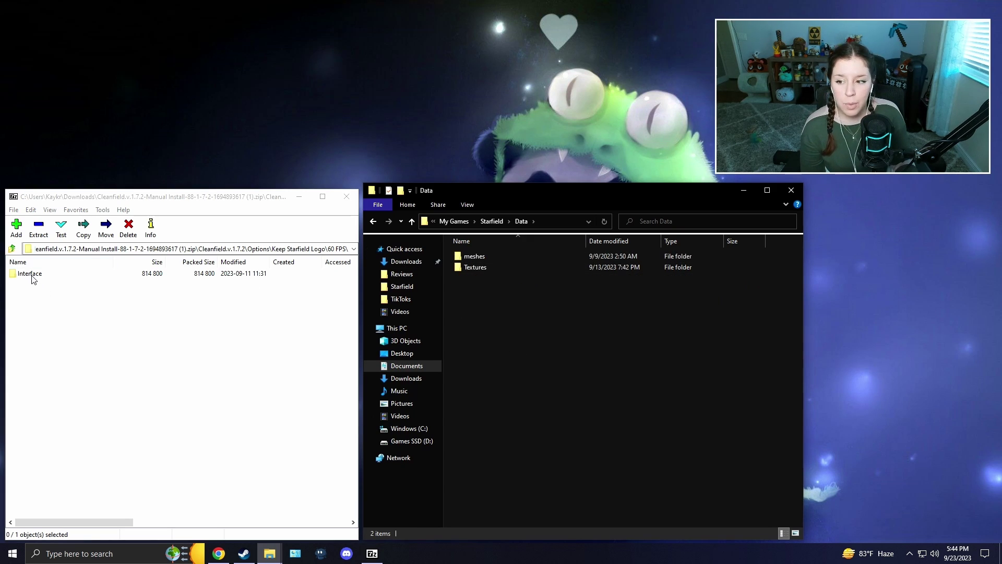
drag(31, 275, 494, 290)
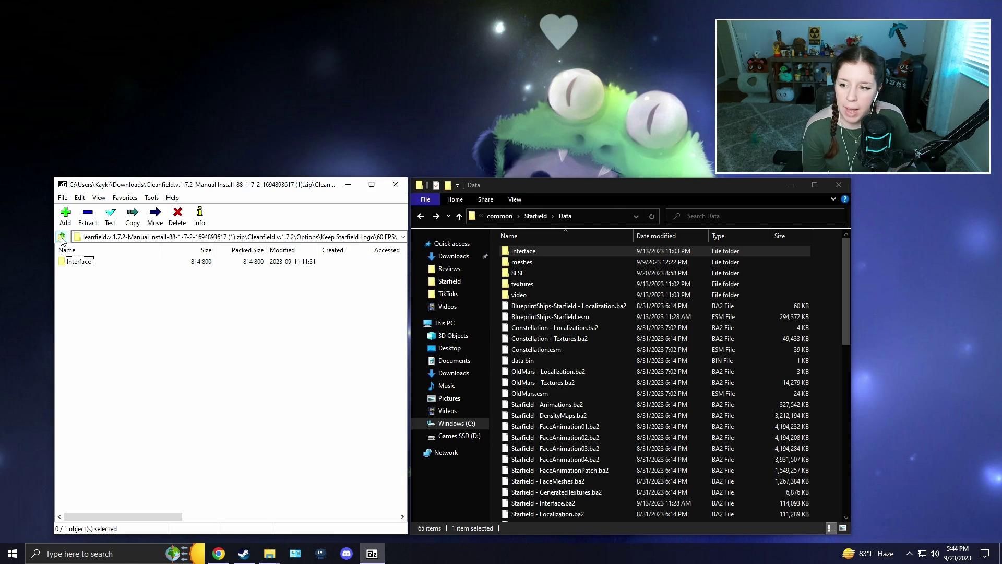
Browse the archive to Options\Bethesda Logo Video Dummy\Data\Video, showing BGS_LOGO_1080p_BinkVersion.bk2's full name
click(62, 237)
click(62, 237)
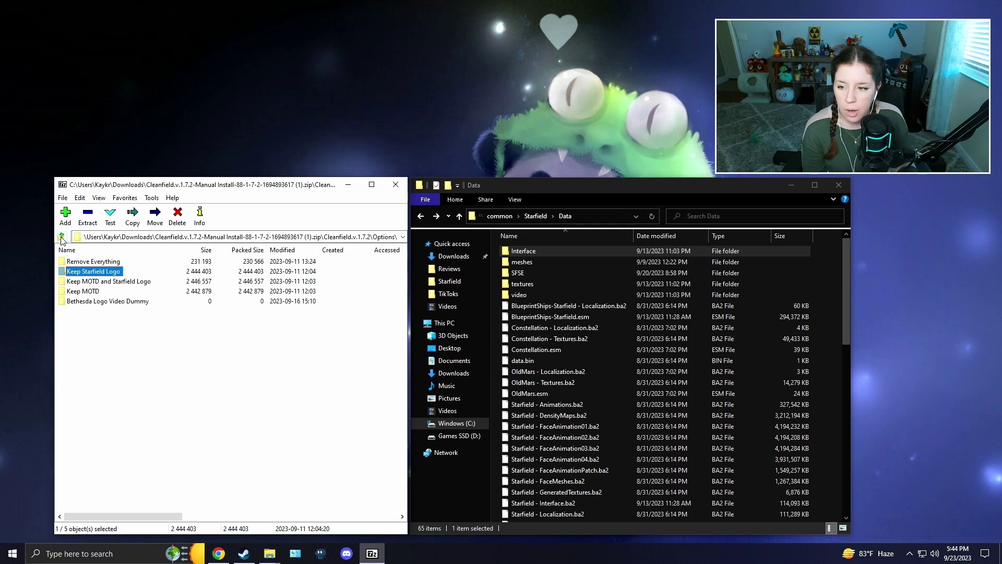
click(61, 237)
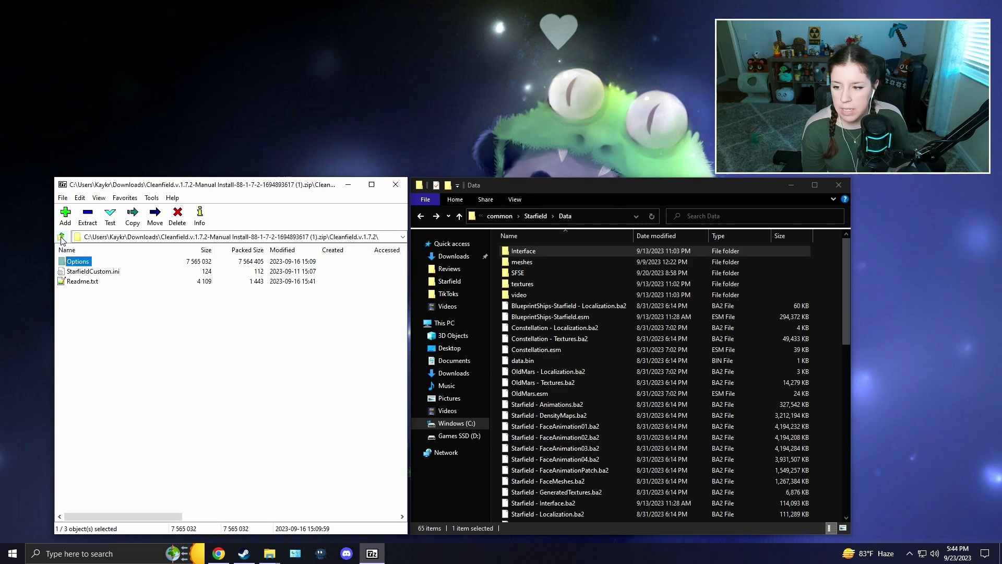
double_click(85, 264)
click(73, 303)
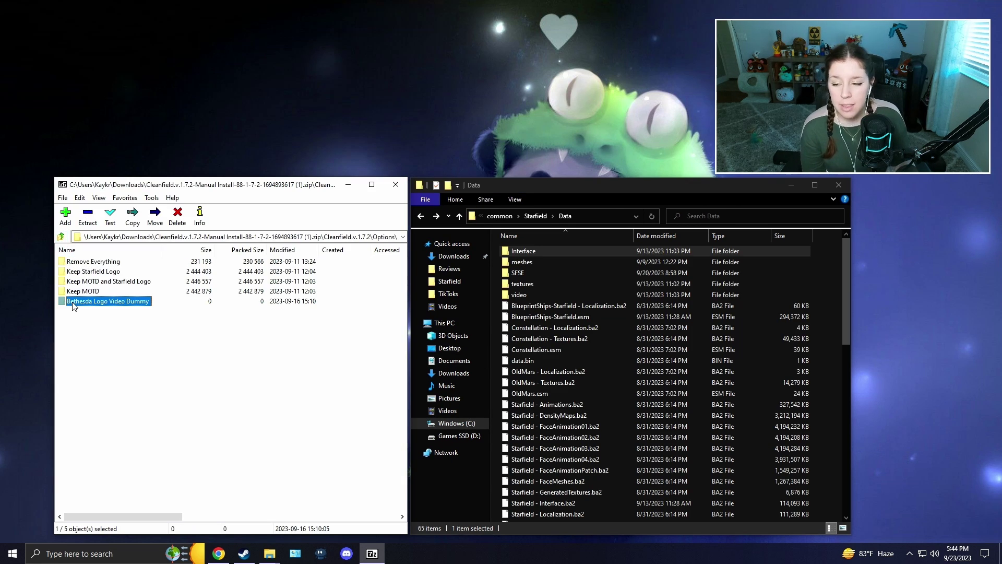
double_click(125, 305)
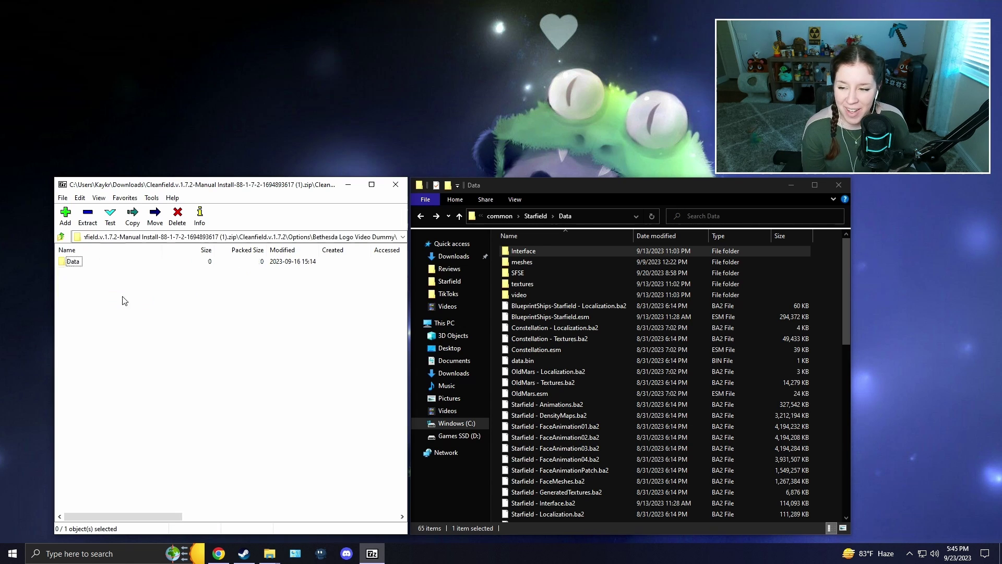
double_click(73, 261)
double_click(75, 261)
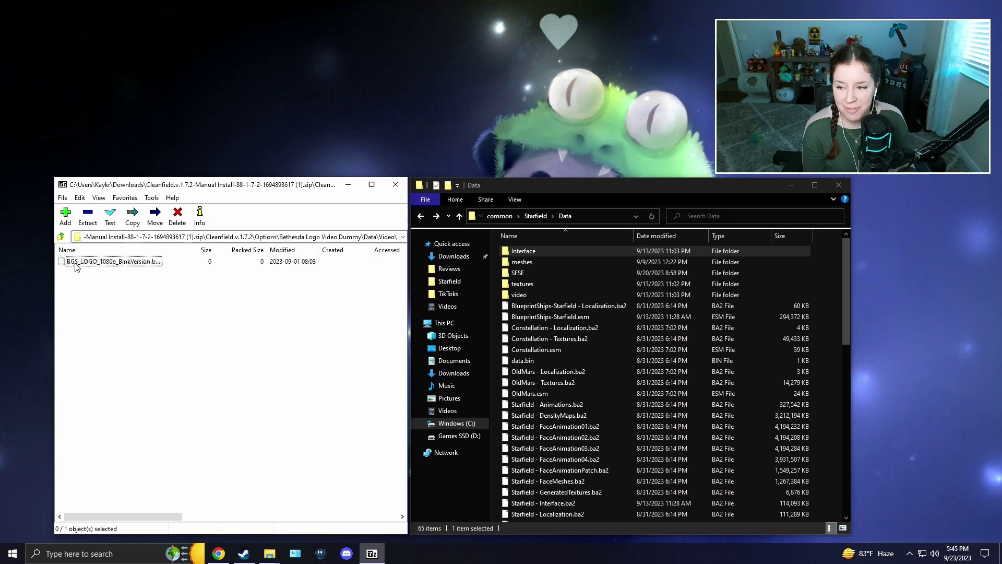
click(156, 262)
mouse_move(163, 250)
mouse_down()
mouse_move(200, 250)
mouse_move(177, 255)
mouse_up()
Bring Steam's Starfield library page to the front
click(182, 313)
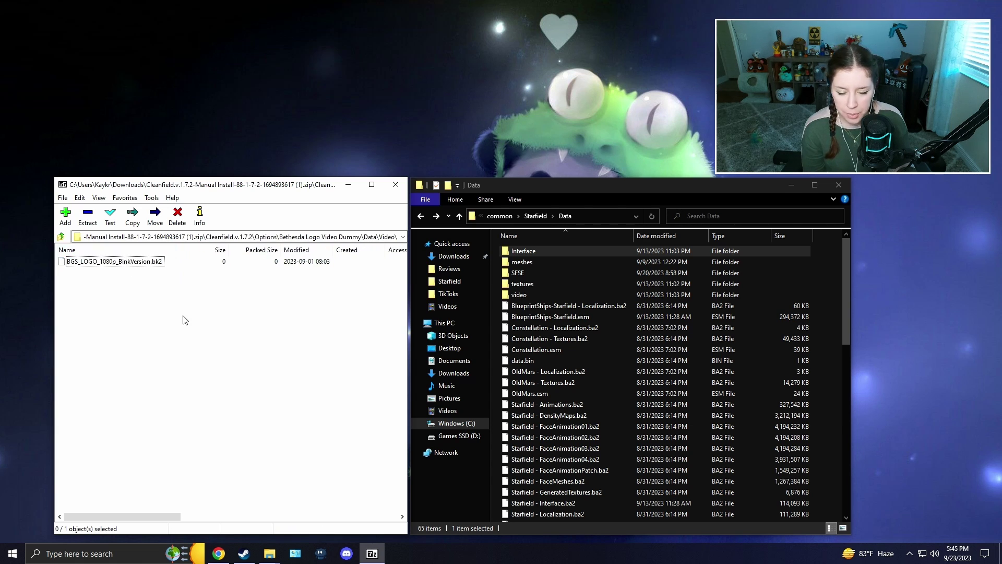
click(535, 216)
click(244, 554)
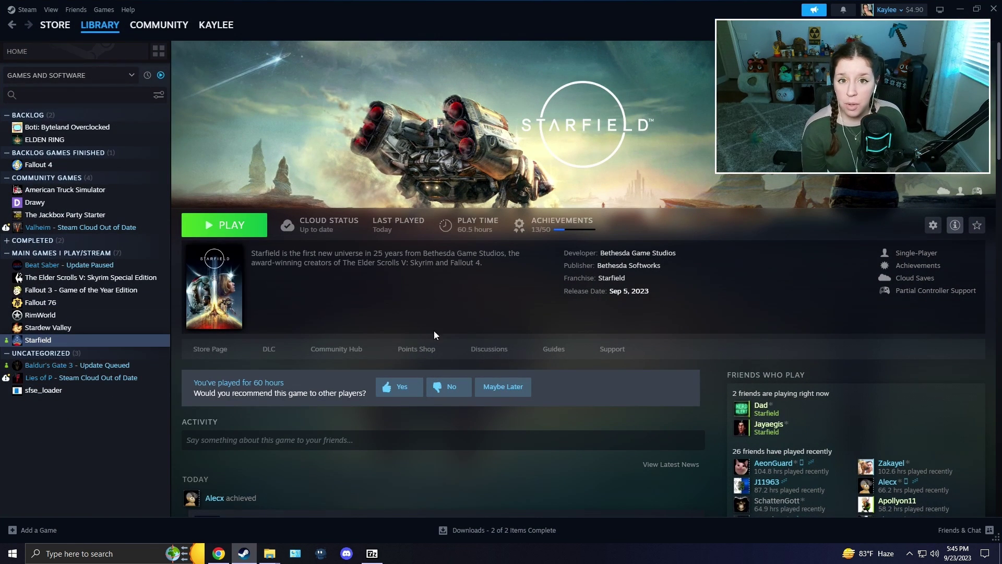
Browse Starfield's local files from Steam and enter the game's Data folder
right_click(91, 344)
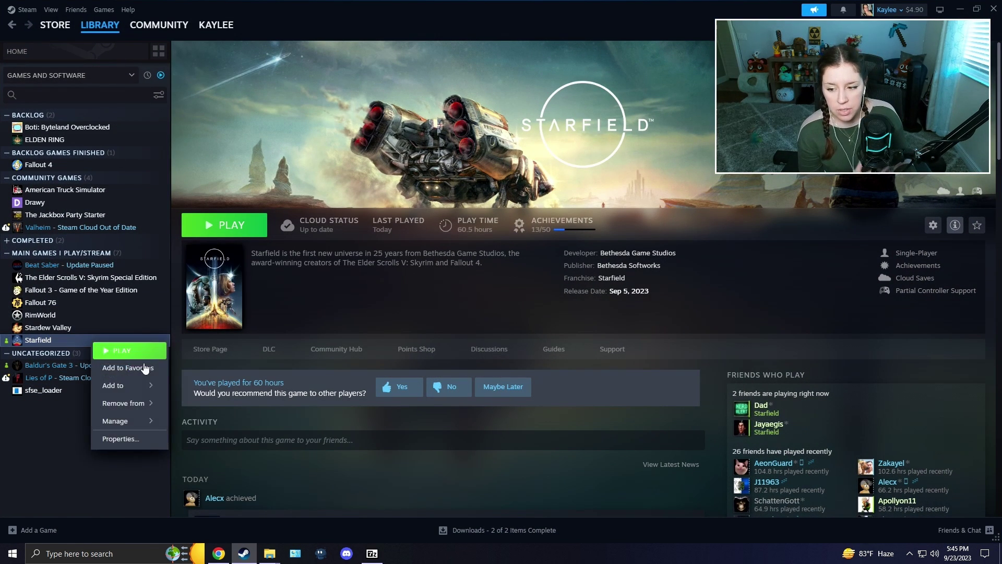
mouse_move(140, 422)
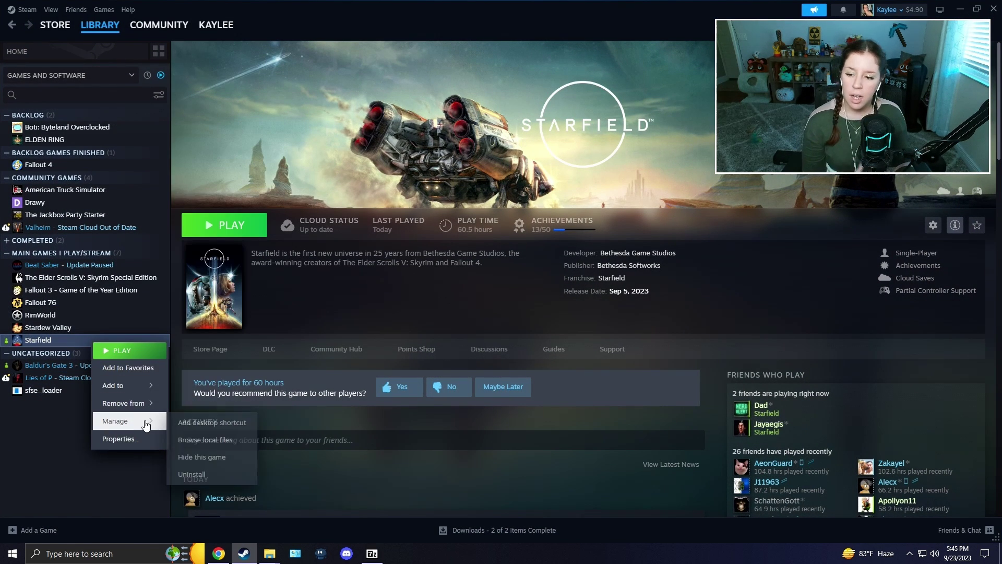
click(188, 440)
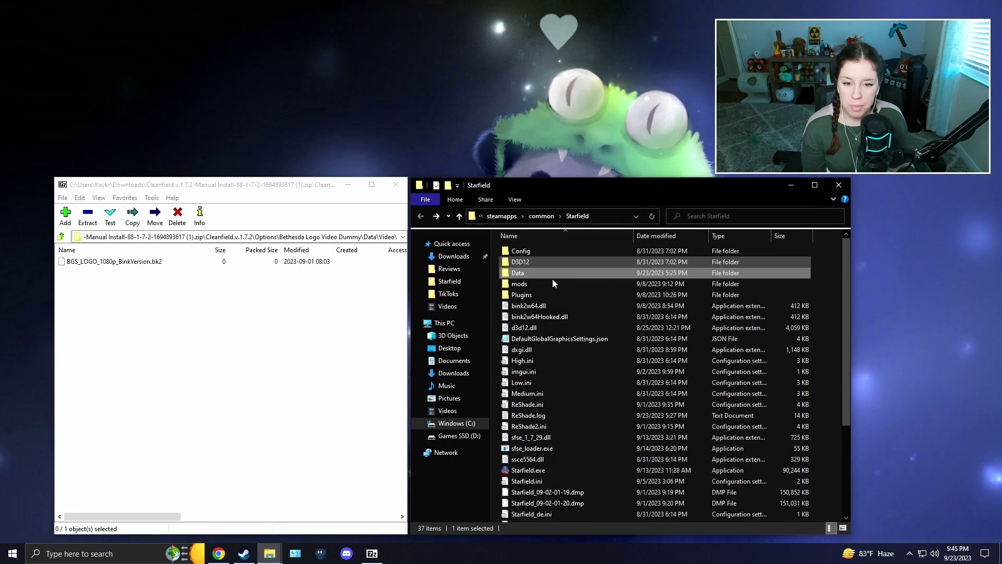
double_click(556, 274)
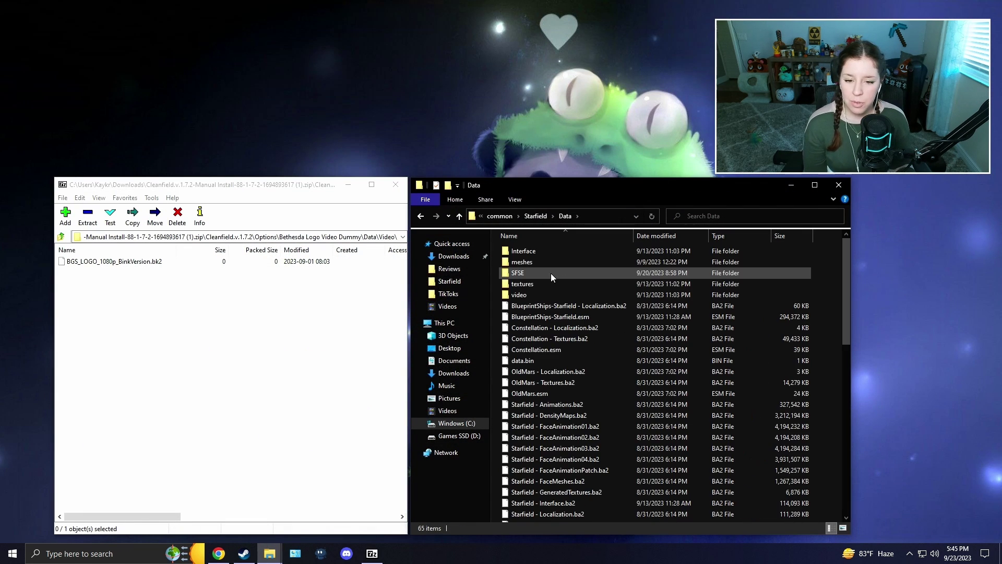
click(527, 296)
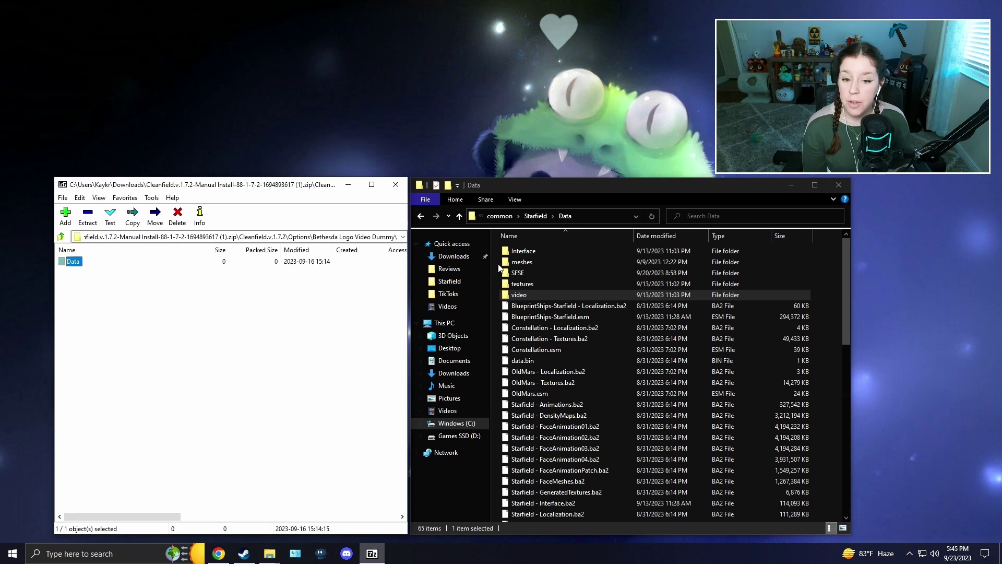
Reopen the archive's Data\Video folder and open the game's Data\video folder alongside it
click(61, 236)
double_click(73, 260)
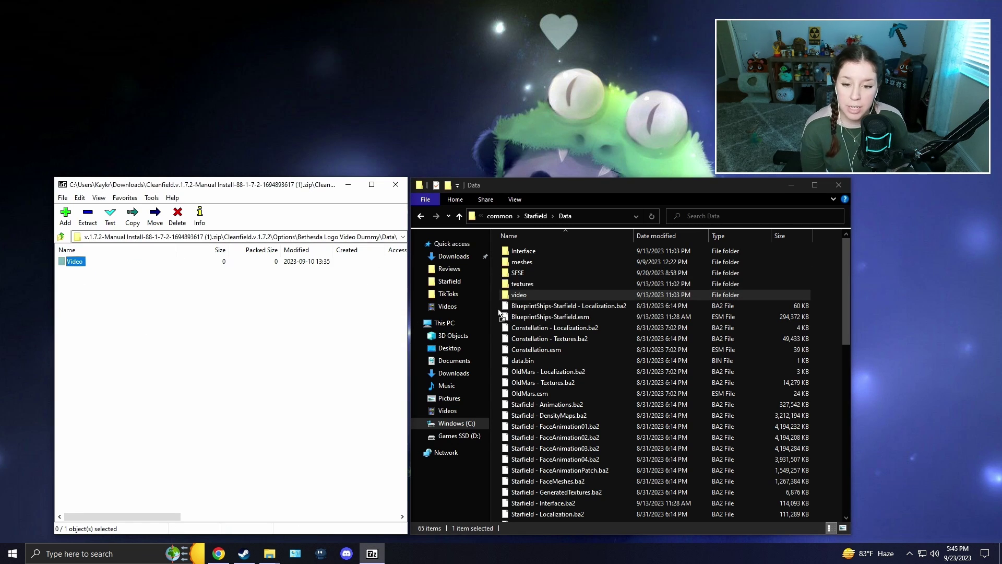
click(75, 262)
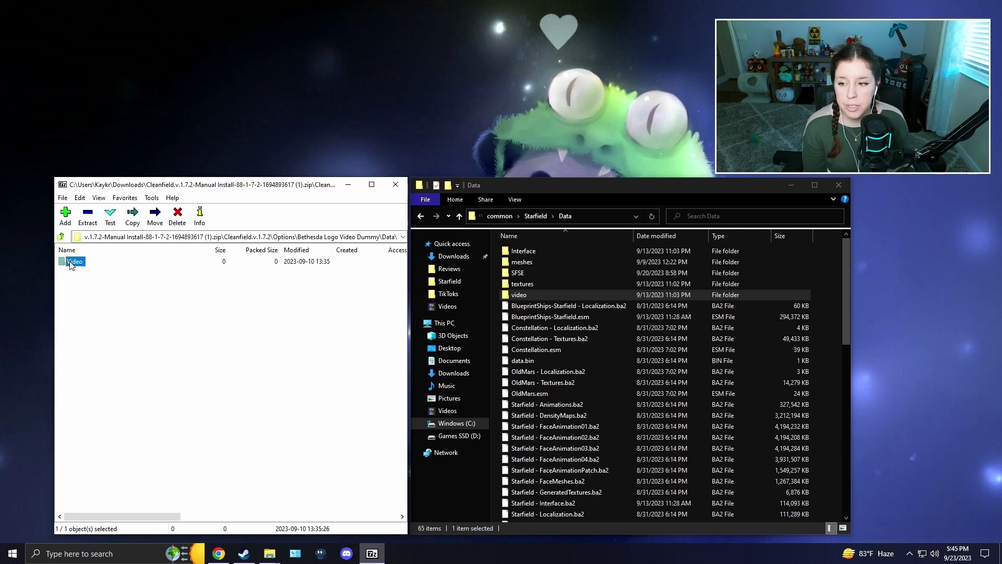
double_click(74, 262)
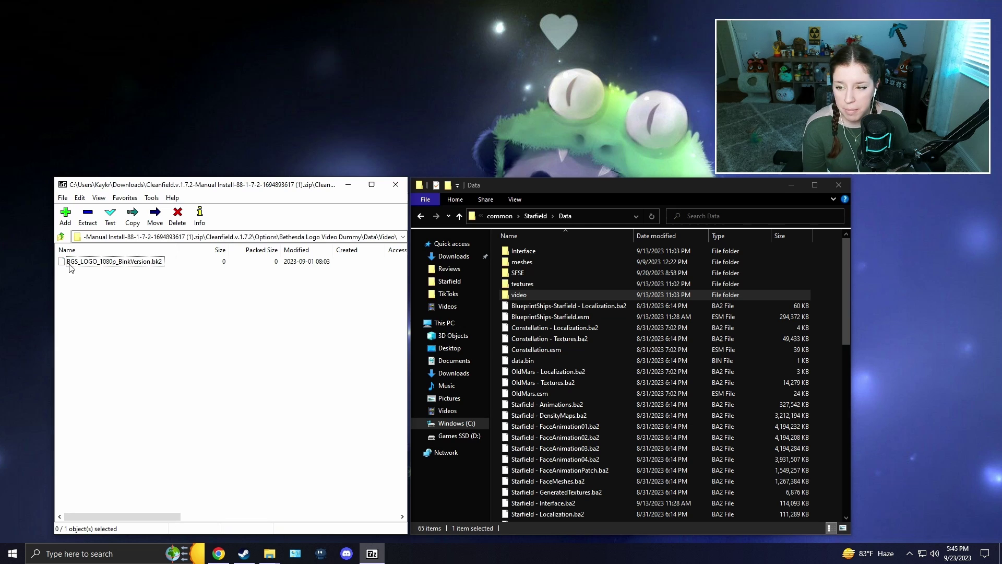
double_click(554, 294)
scroll(668, 376, down, 4)
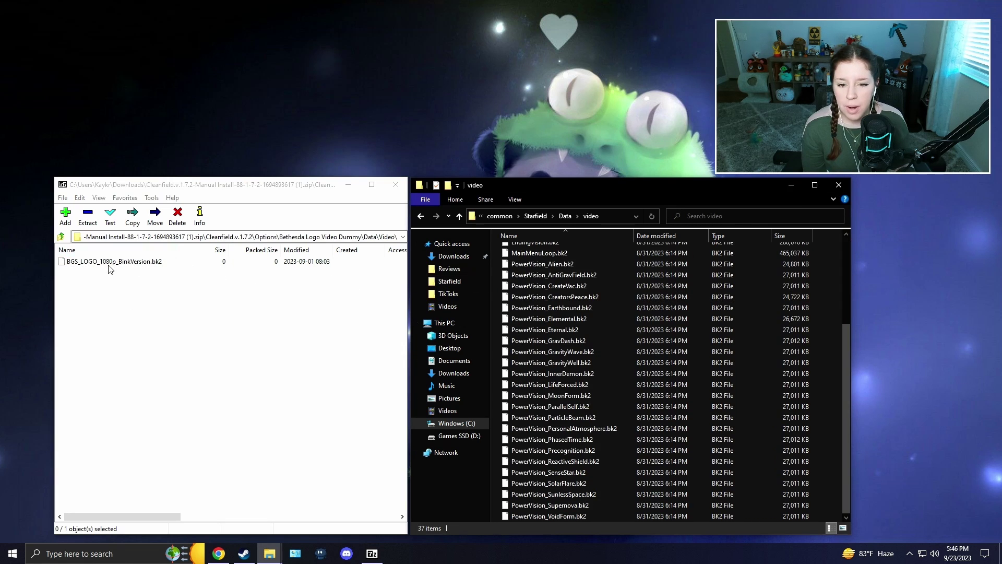
Copy BGS_LOGO_1080p_BinkVersion.bk2 into the game's Data\video folder, then get past the title screen
drag(110, 268, 370, 294)
drag(493, 314, 496, 315)
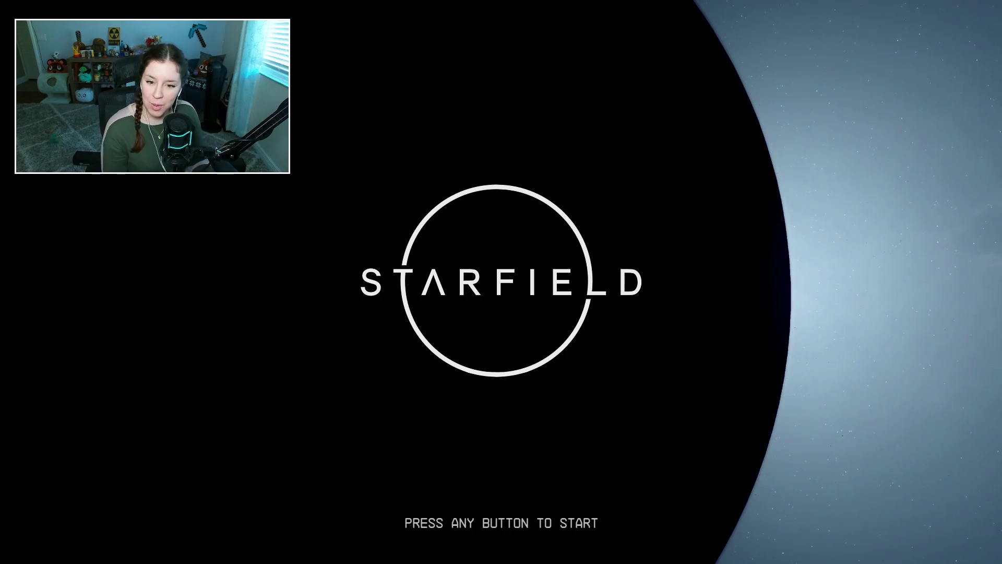
click(507, 276)
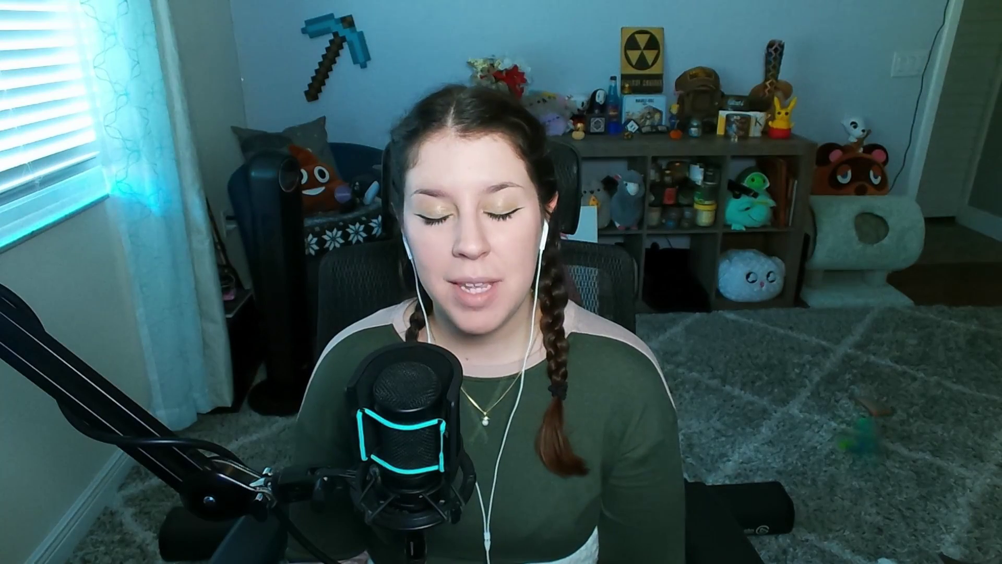